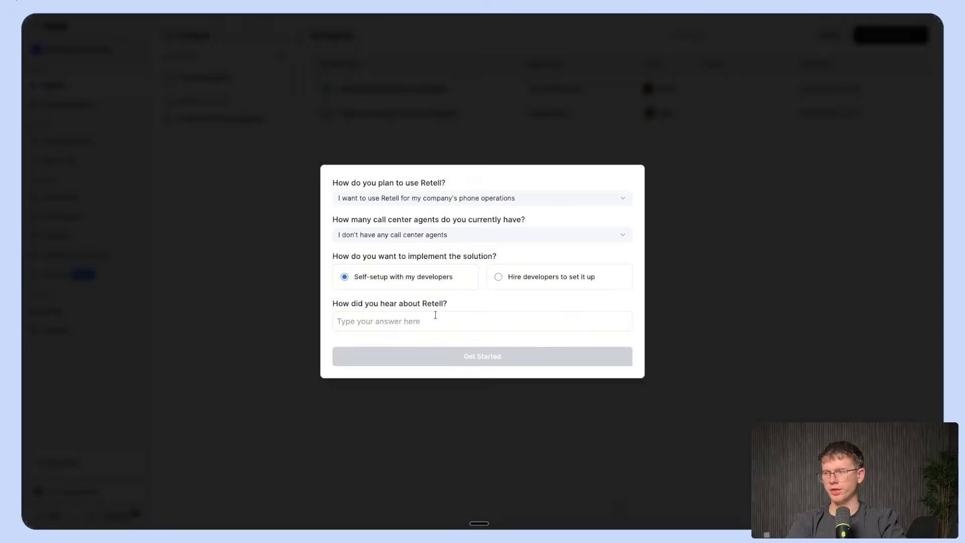
Step: Complete the onboarding questionnaire by giving YouTube as how you heard about Retell, and get started
click(435, 315)
text(YouTube)
click(433, 354)
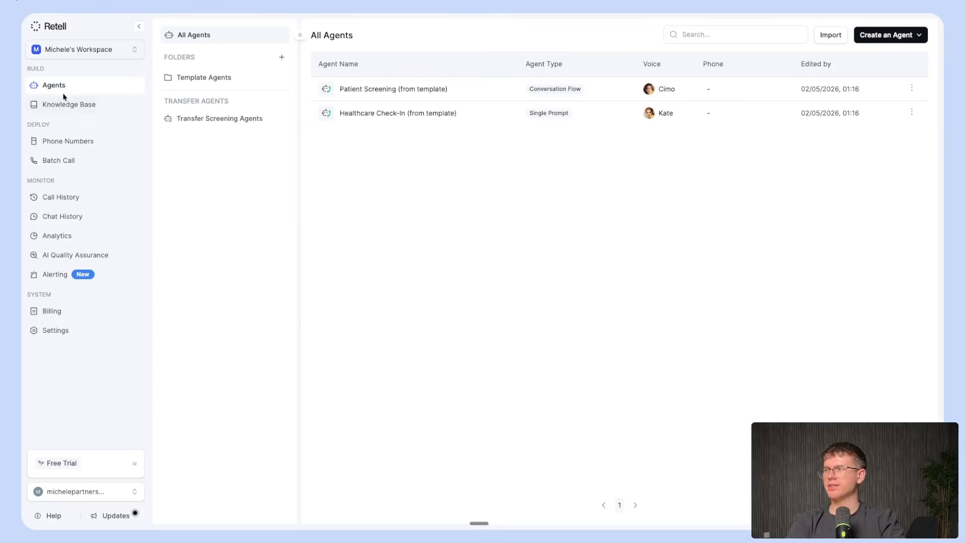
Step: Look through the Knowledge Base and Phone Numbers sections, including the form for buying a new number
double_click(44, 69)
drag(45, 84, 70, 87)
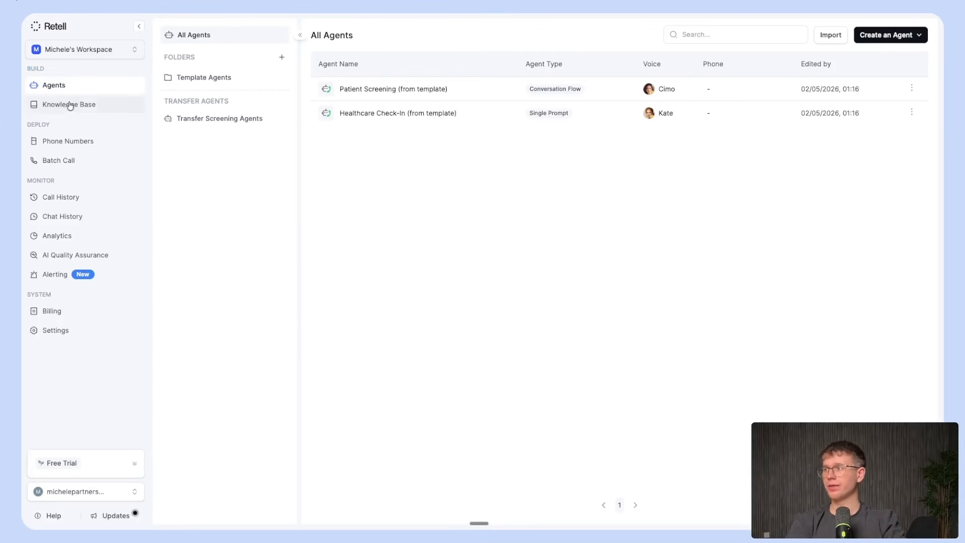
click(75, 104)
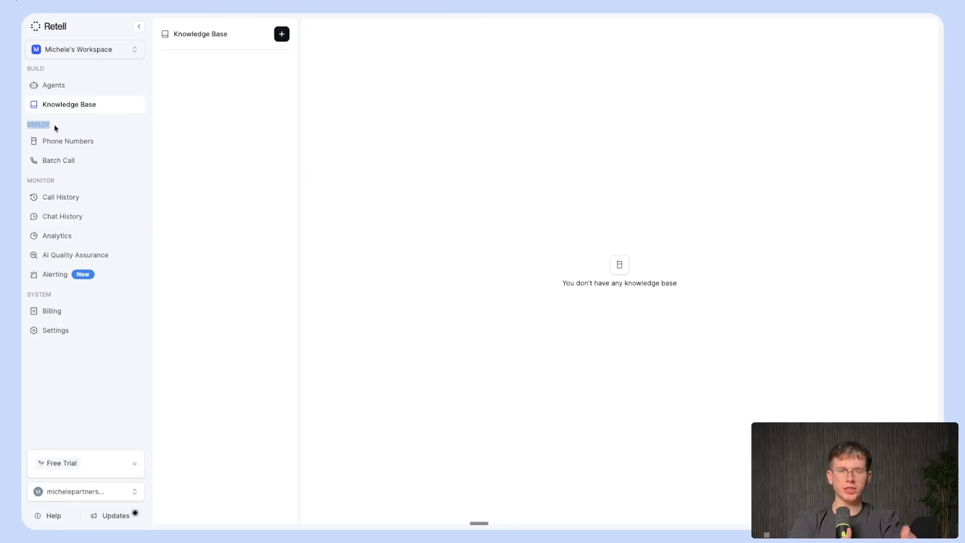
click(57, 141)
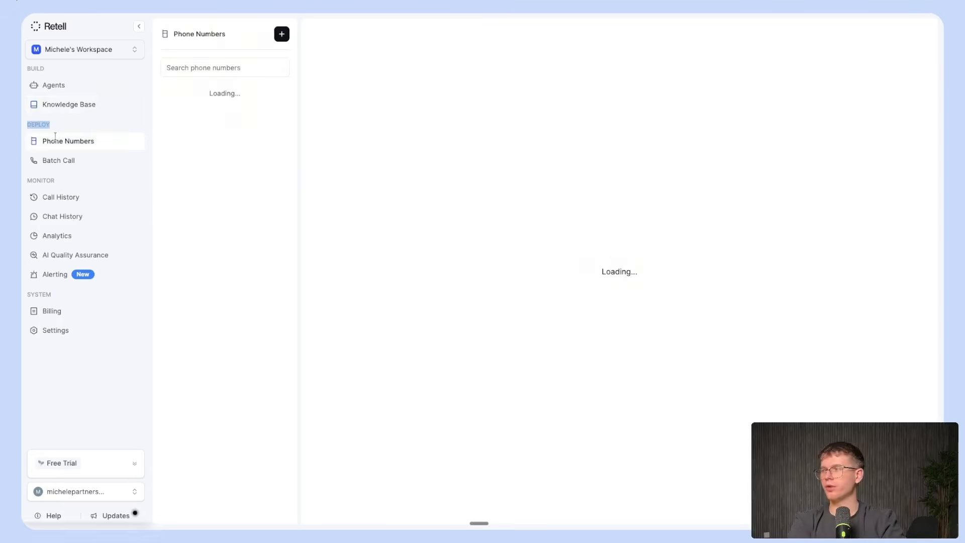
click(280, 35)
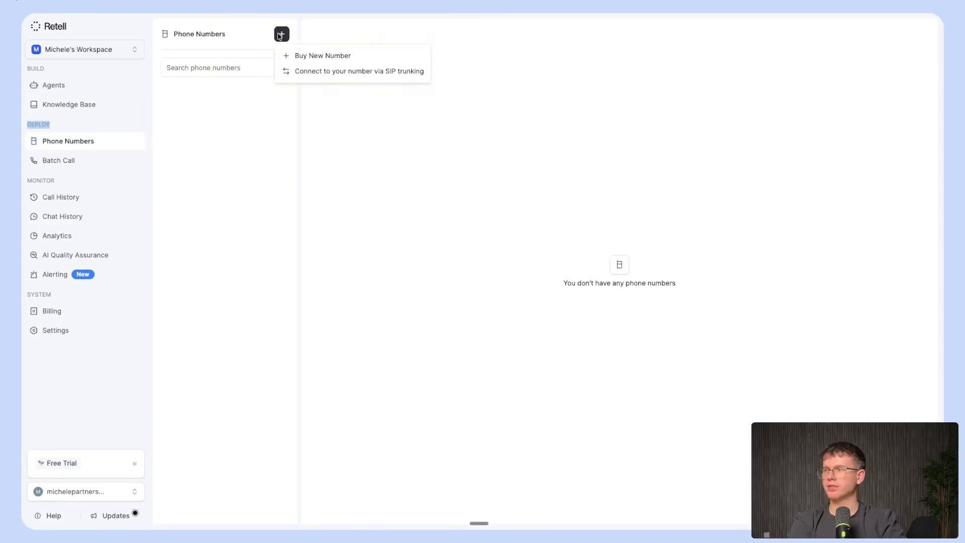
click(322, 55)
drag(450, 312, 526, 304)
click(613, 124)
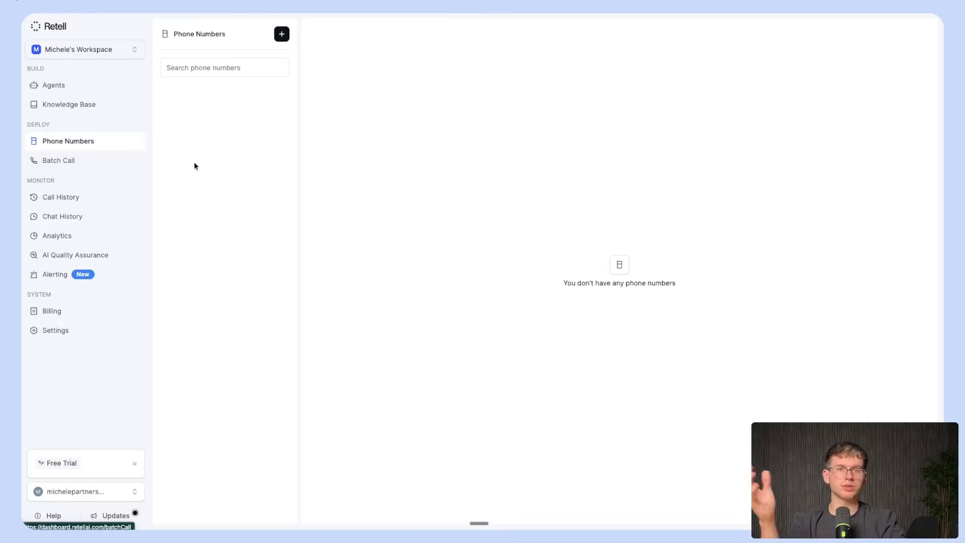
Step: Look through the Batch Call page and the call history, chat history and analytics monitoring pages
click(83, 161)
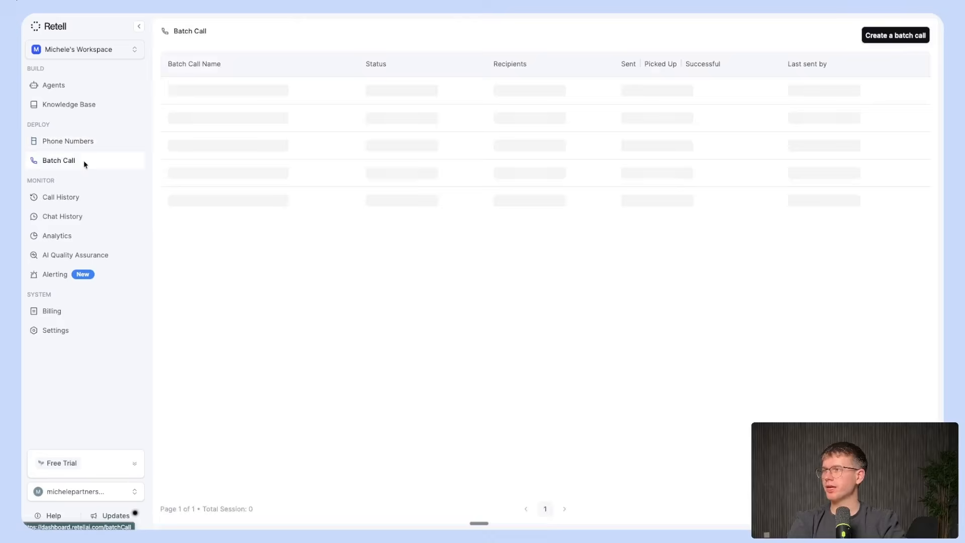
click(73, 213)
click(75, 198)
click(73, 216)
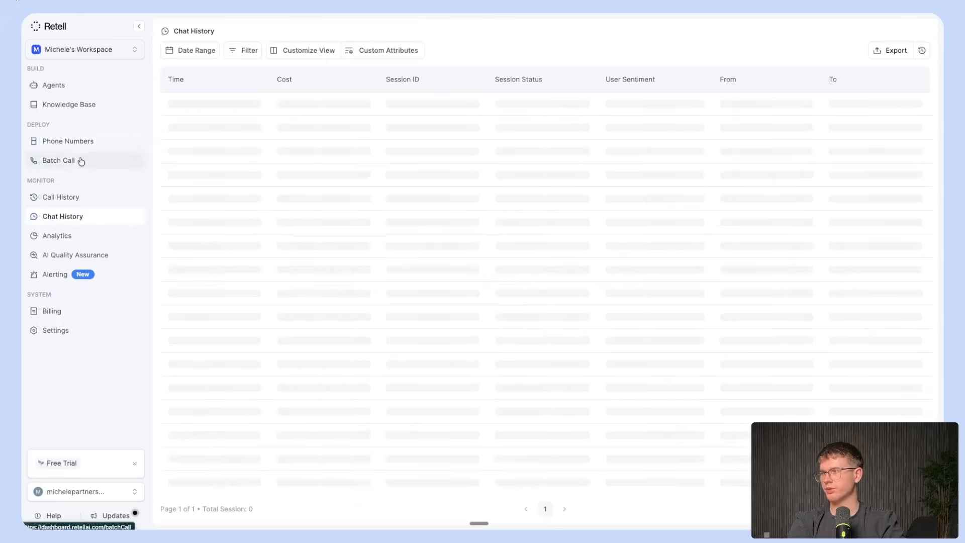
click(59, 235)
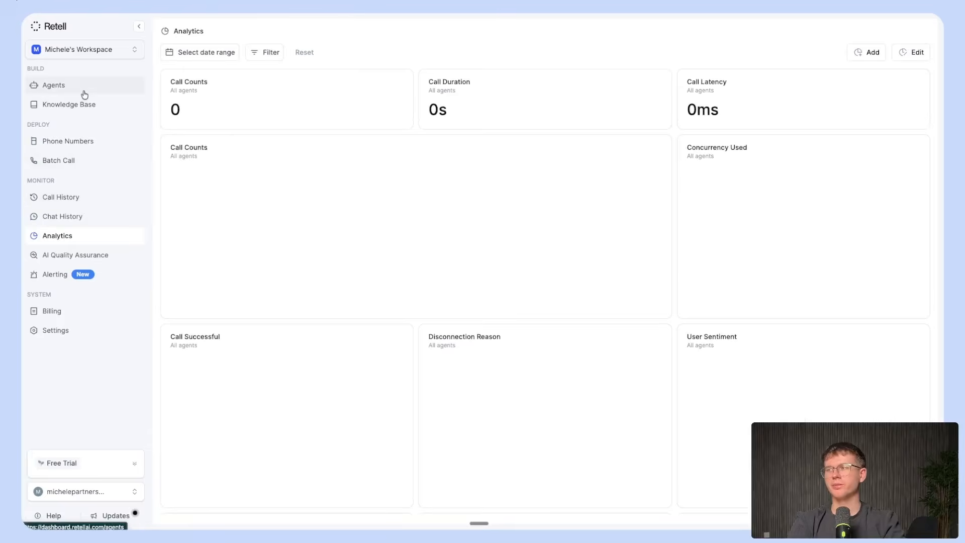
Step: Create a voice agent of the Single Prompt Agent type, starting from a blank template
click(84, 91)
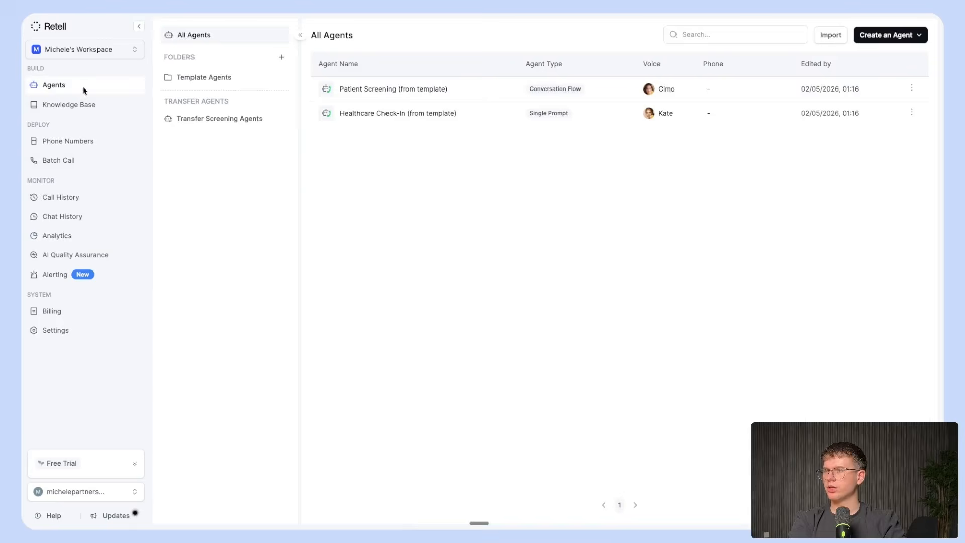
click(912, 35)
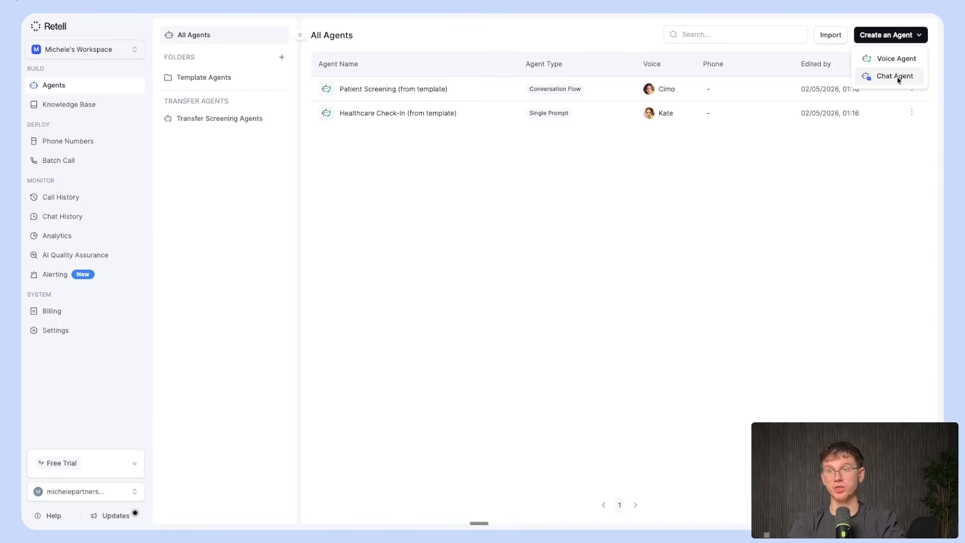
click(897, 59)
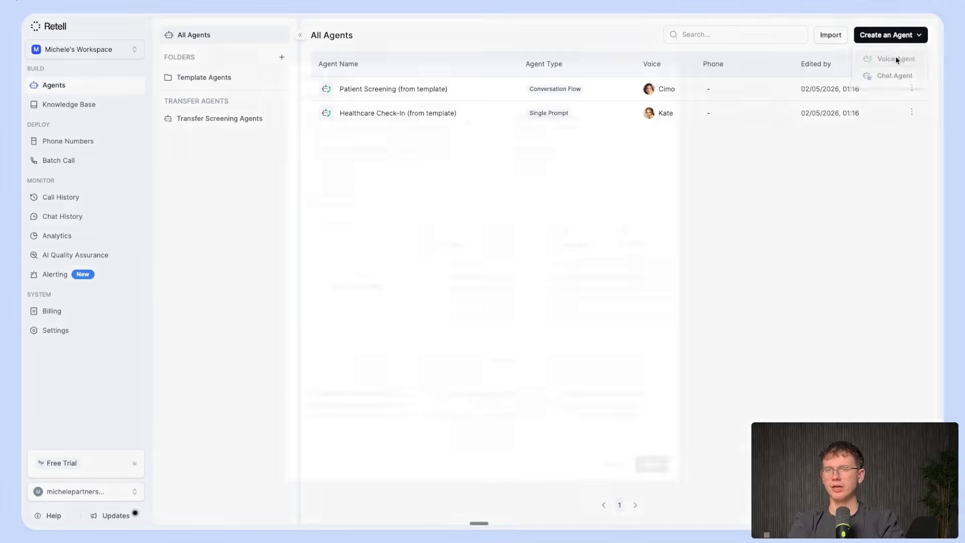
click(587, 123)
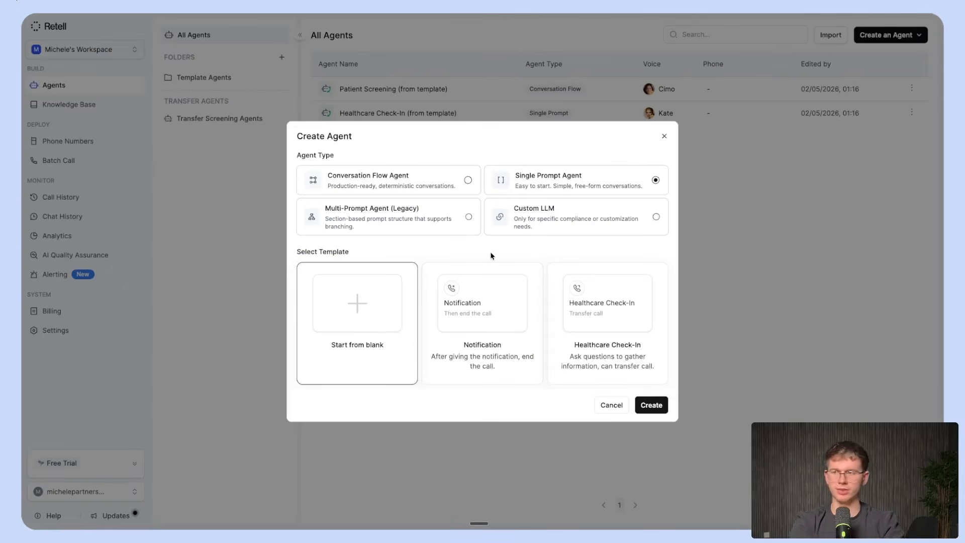
click(650, 405)
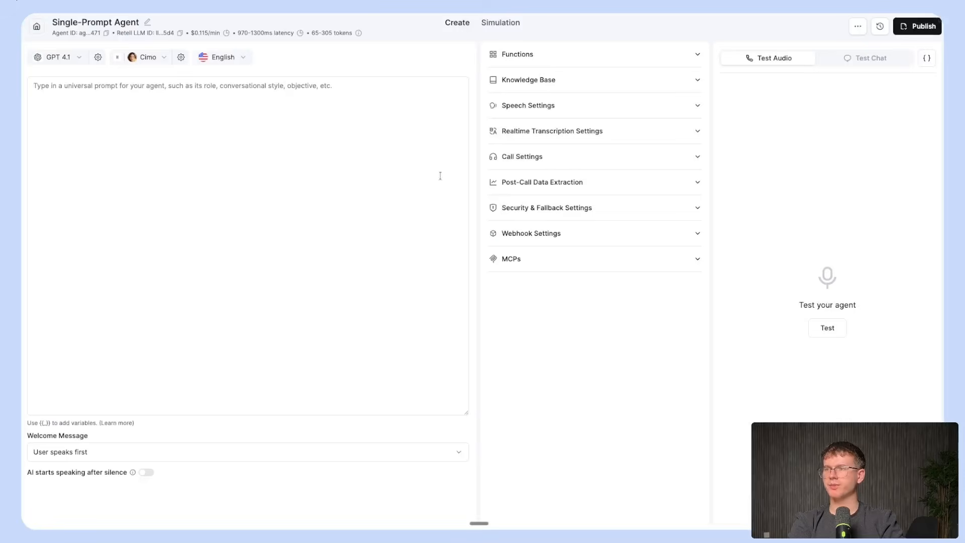
Step: Review the language models with their per-minute prices and the ElevenLabs voices available for the agent
click(89, 102)
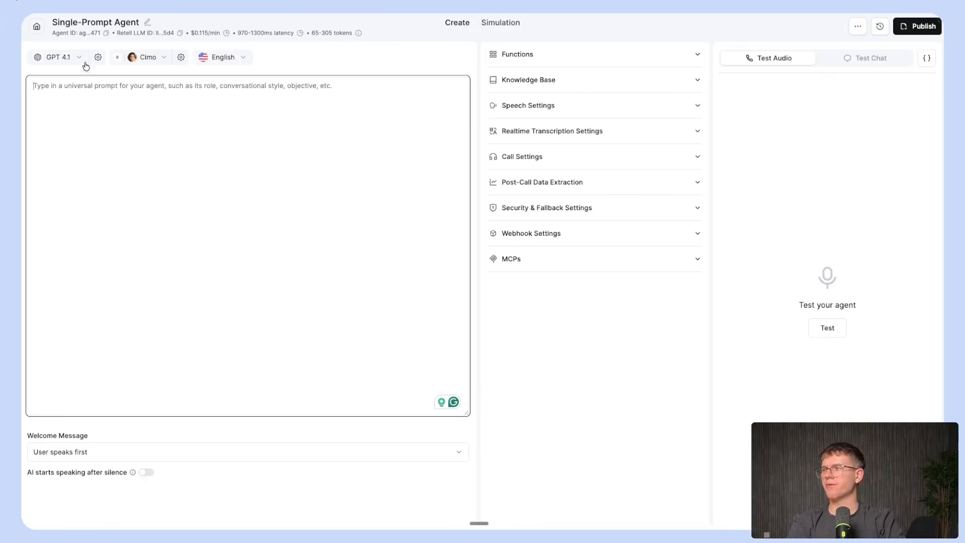
click(71, 57)
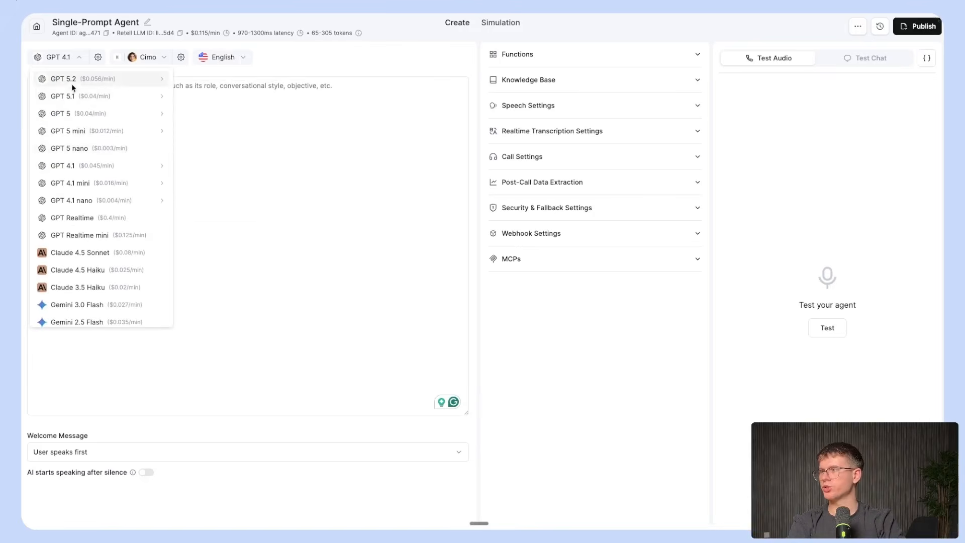
scroll(88, 211, down, 1)
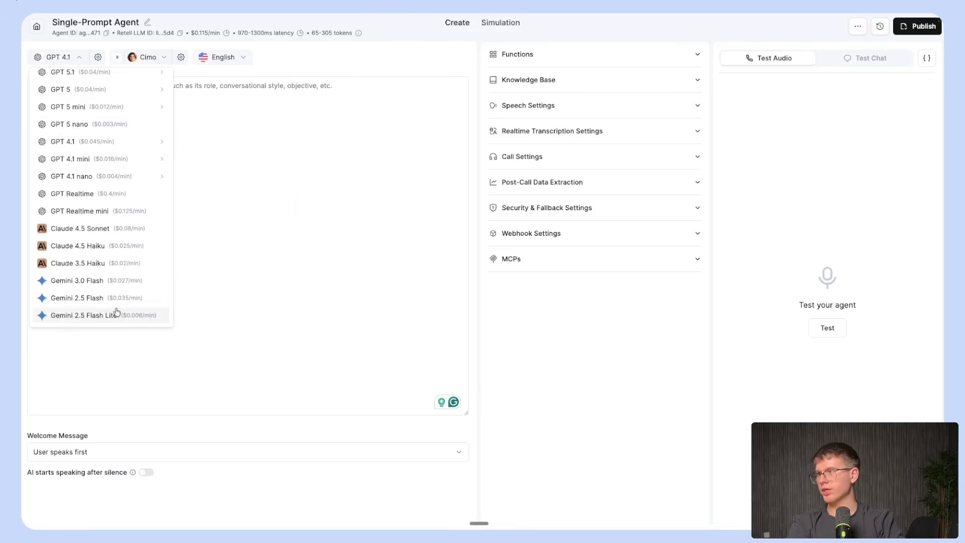
click(312, 52)
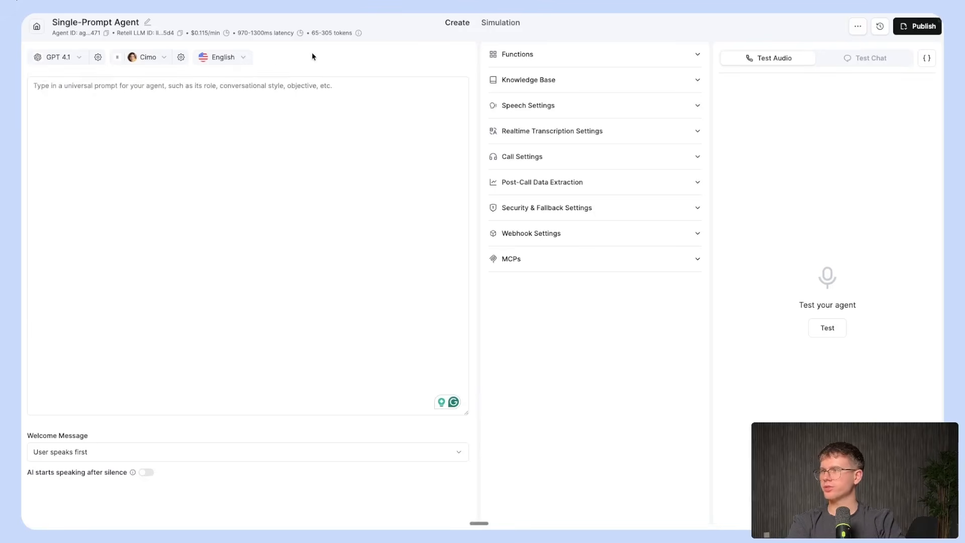
click(158, 62)
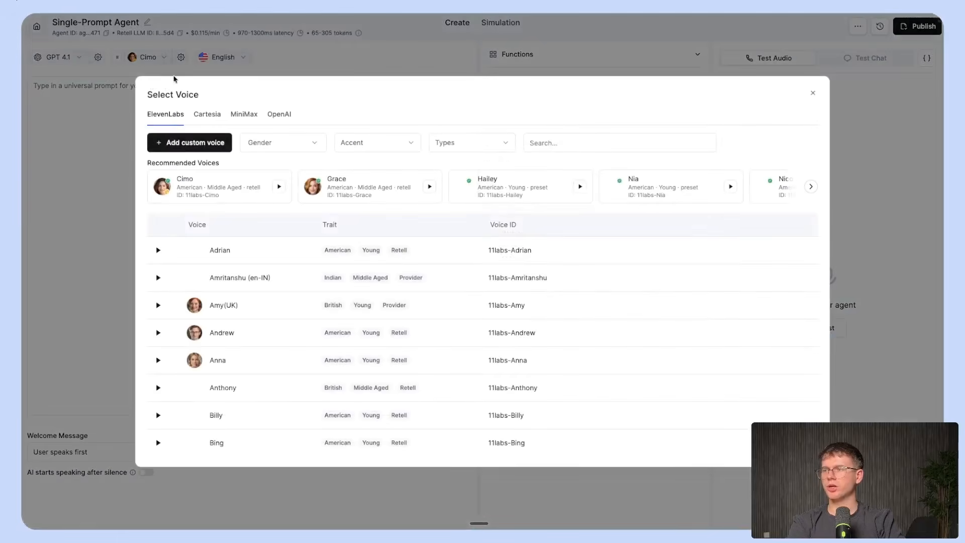
scroll(327, 260, down, 5)
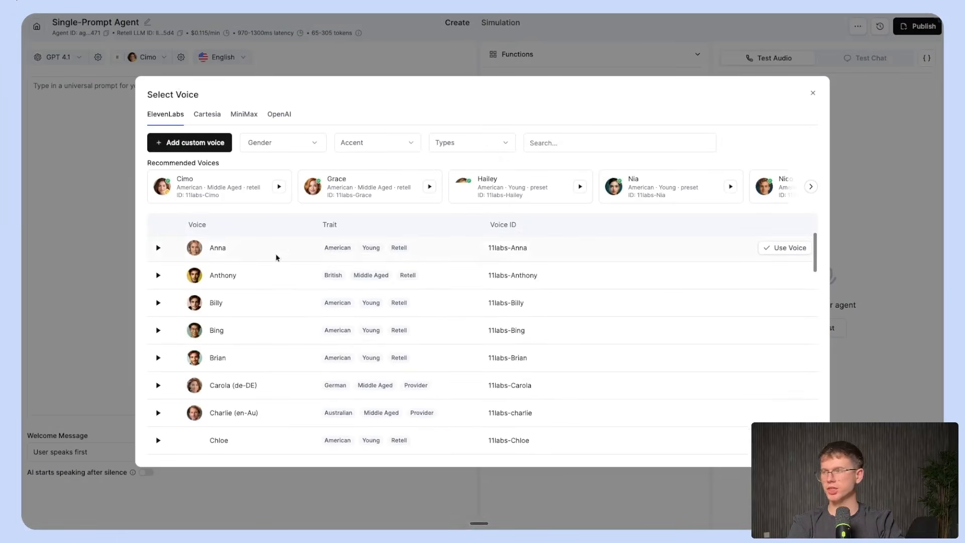
key(Escape)
Step: Review the speech recognition language options available for the agent
click(241, 57)
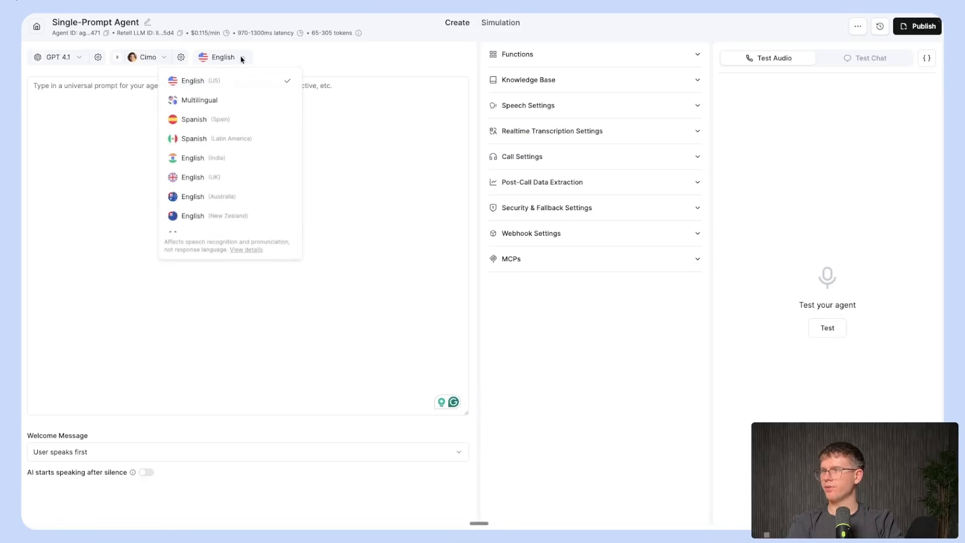
scroll(233, 135, down, 3)
scroll(233, 135, up, 3)
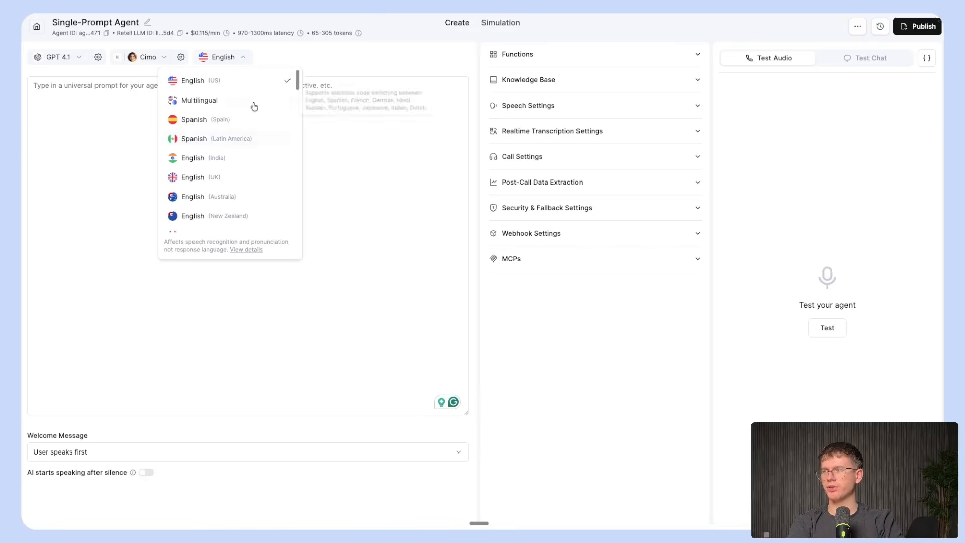
click(332, 69)
mouse_move(225, 35)
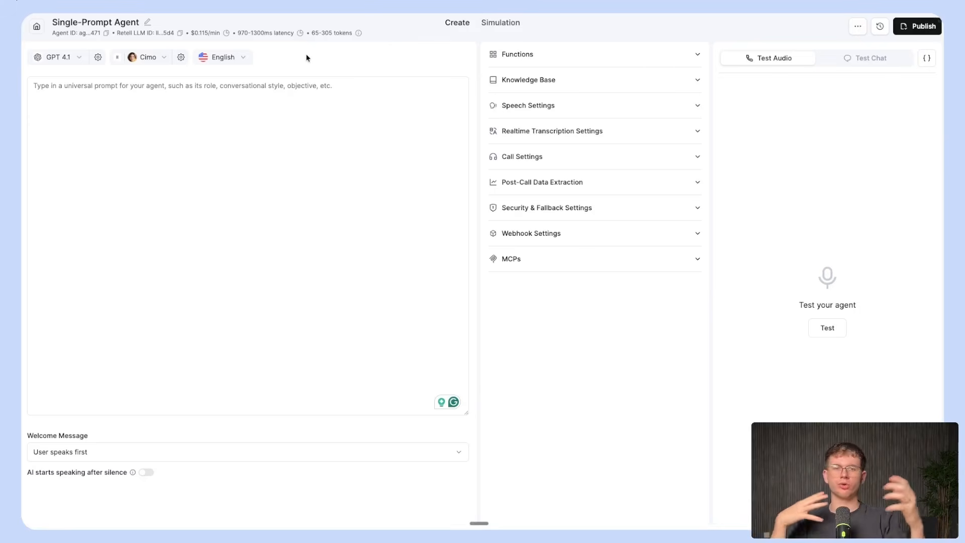
mouse_move(359, 33)
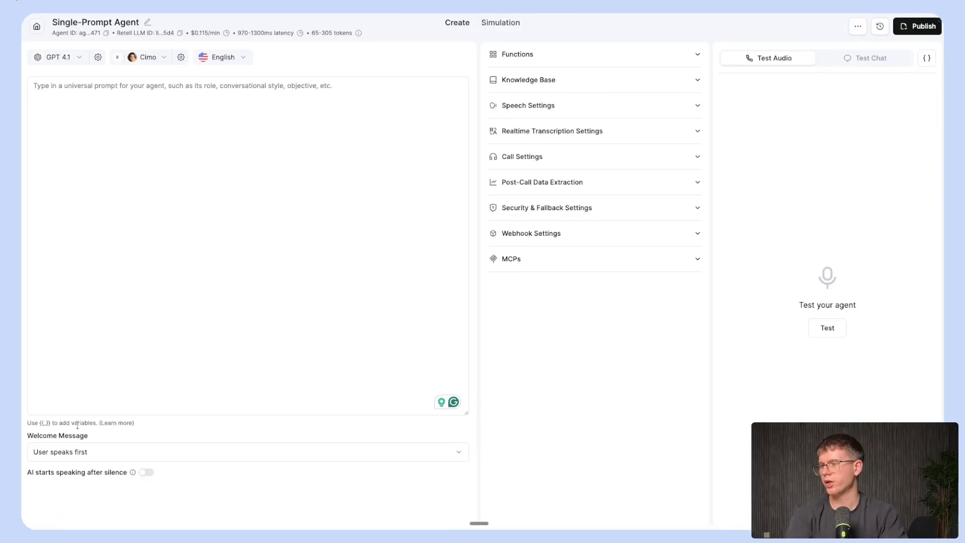
Step: Set the agent's welcome message so that the AI speaks first
click(62, 450)
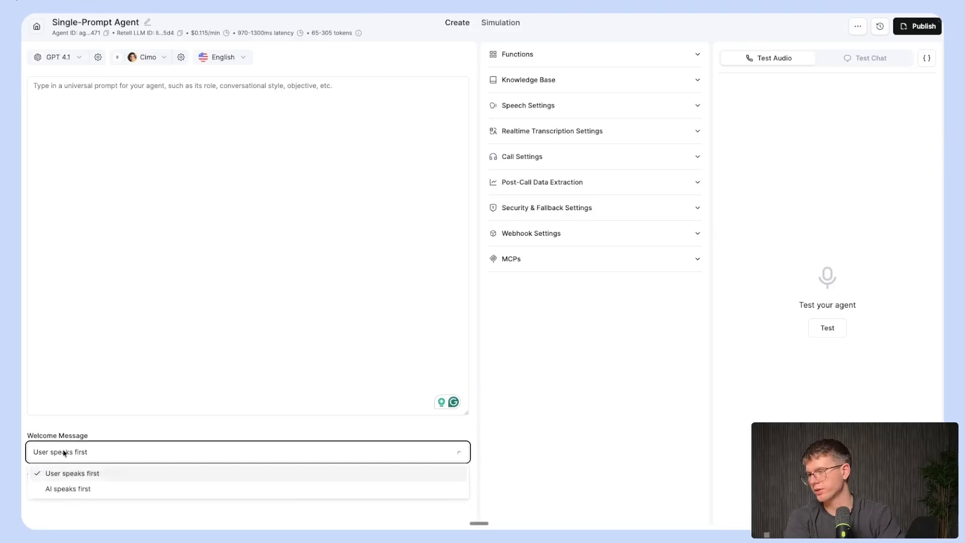
click(73, 489)
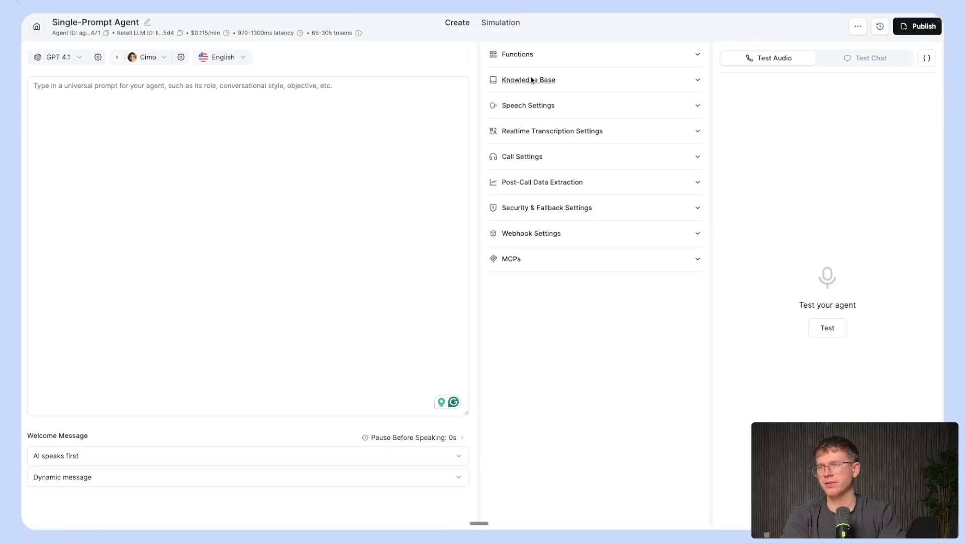
Step: Start adding a new knowledge base from the agent's settings, name it "Knowledge Base", and show its document source options
click(545, 82)
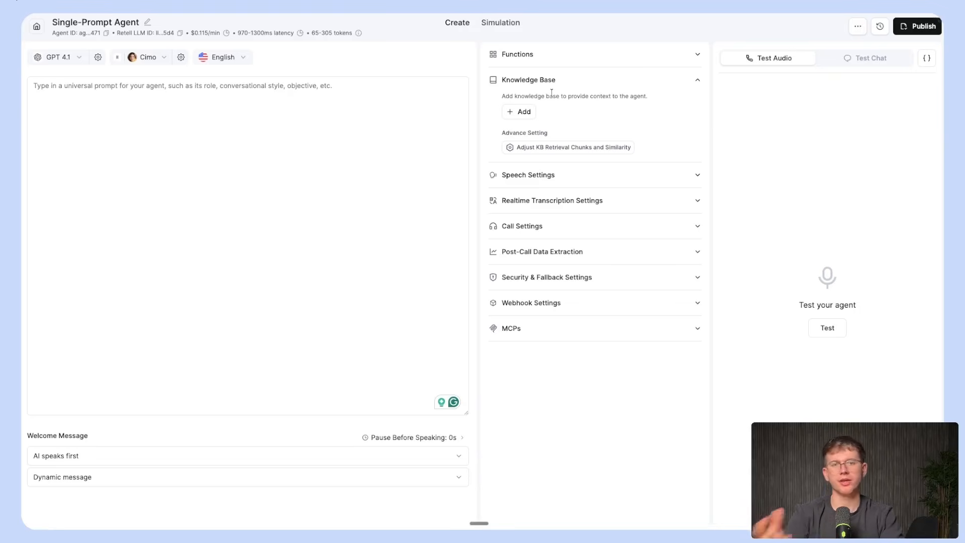
click(524, 112)
click(549, 134)
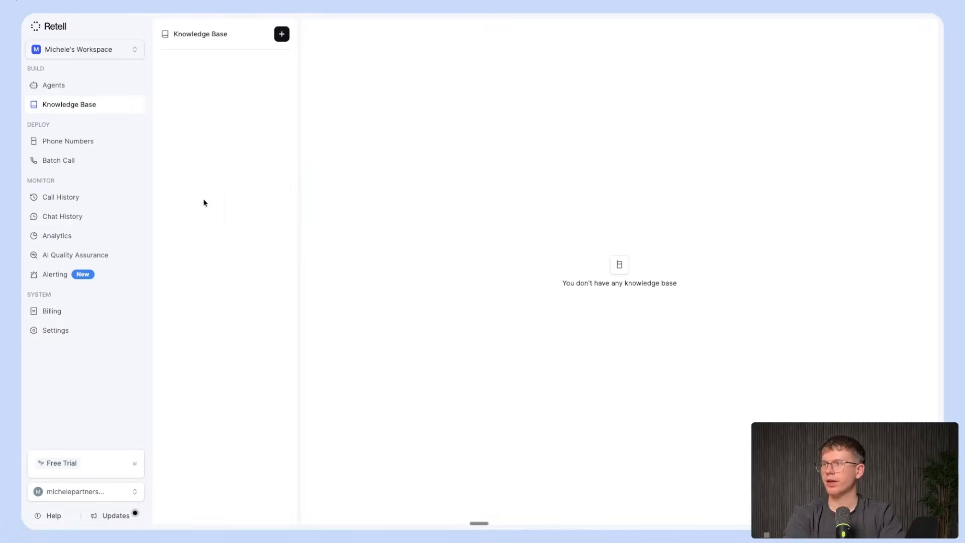
click(282, 34)
click(326, 253)
text(Knowledge Base)
click(316, 295)
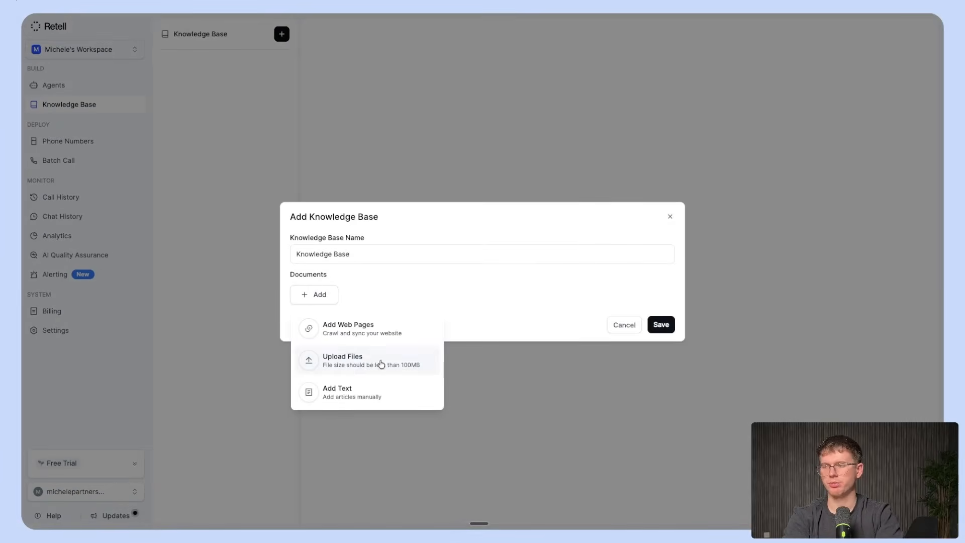
Step: Switch to the AI Automation Circle Skool page and open the KNOWLEDGE BASE document of the "Voice Agent (Beginners Tutorial)" lesson in the Templates Vault
click(120, 31)
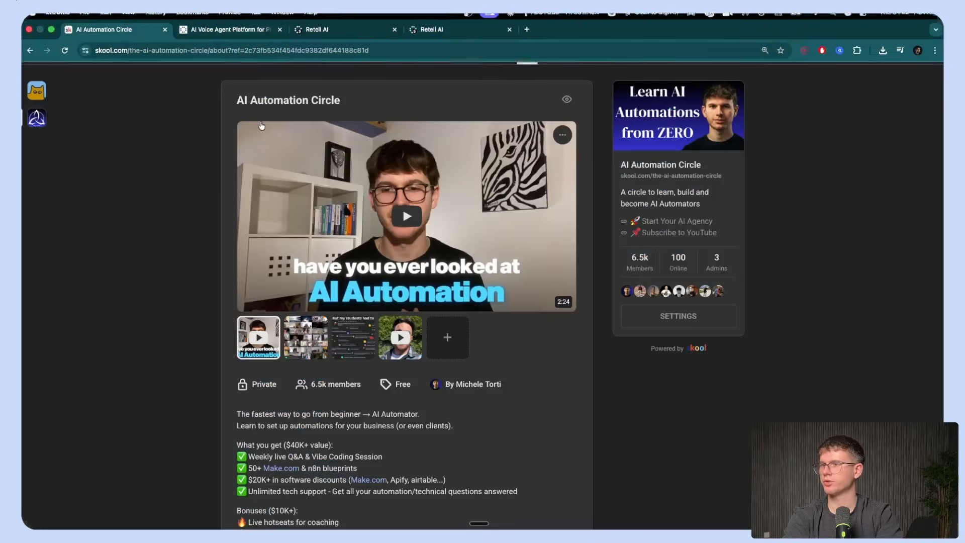
click(294, 51)
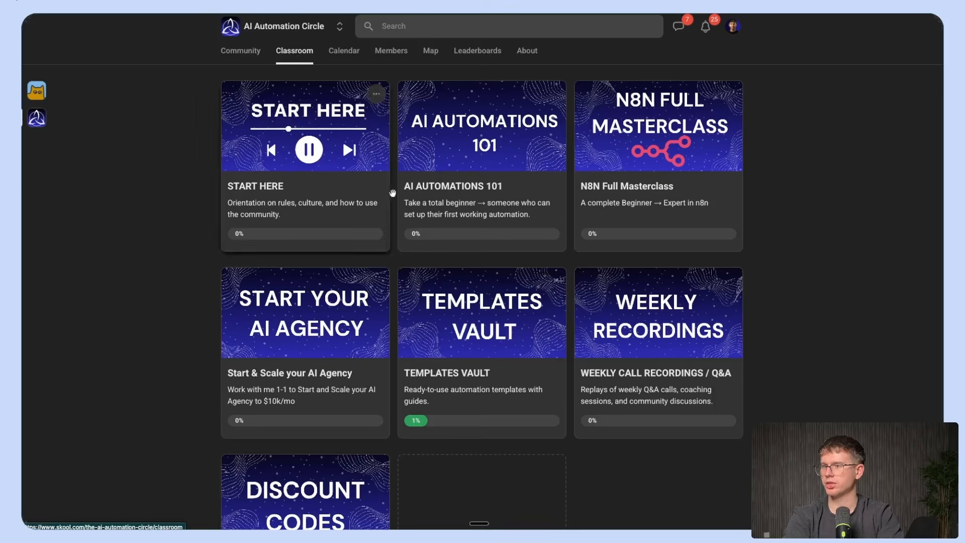
click(465, 337)
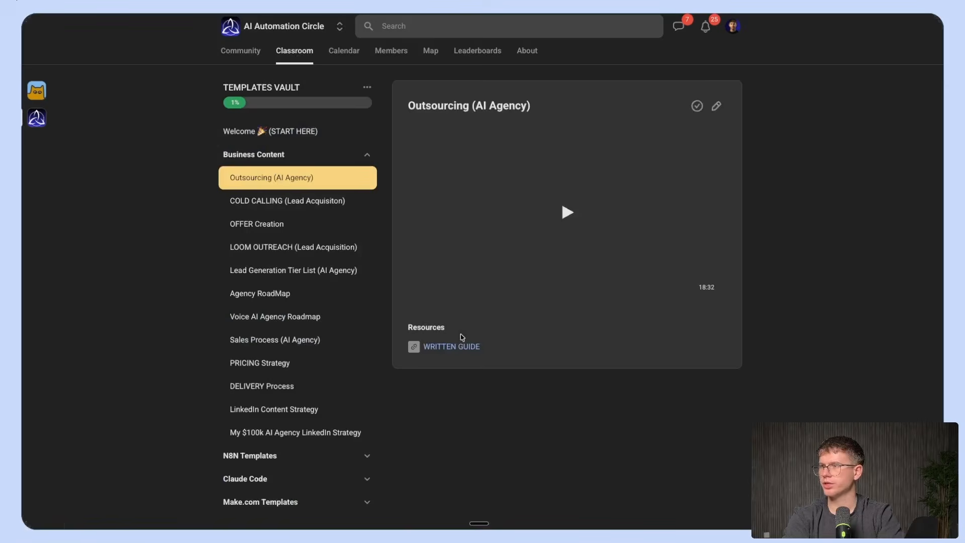
click(292, 159)
click(291, 176)
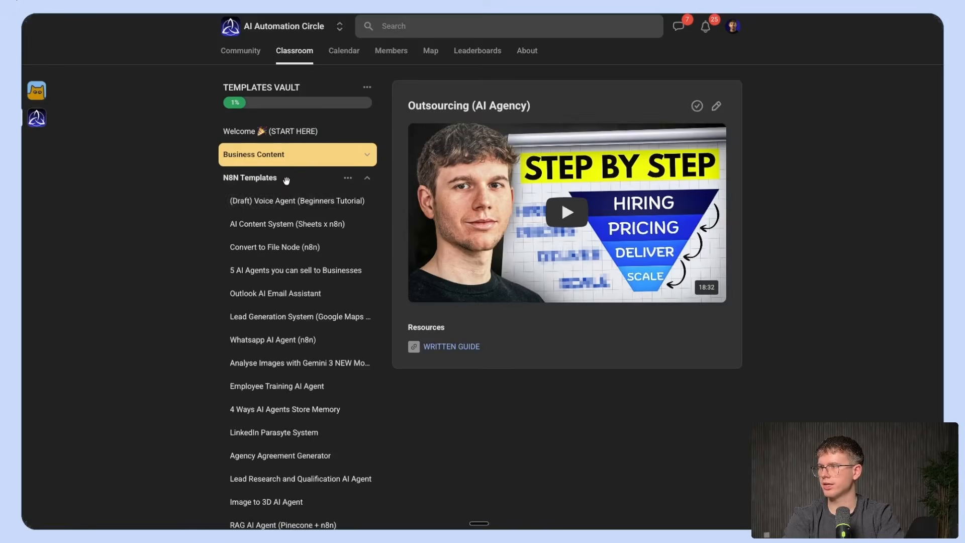
click(290, 202)
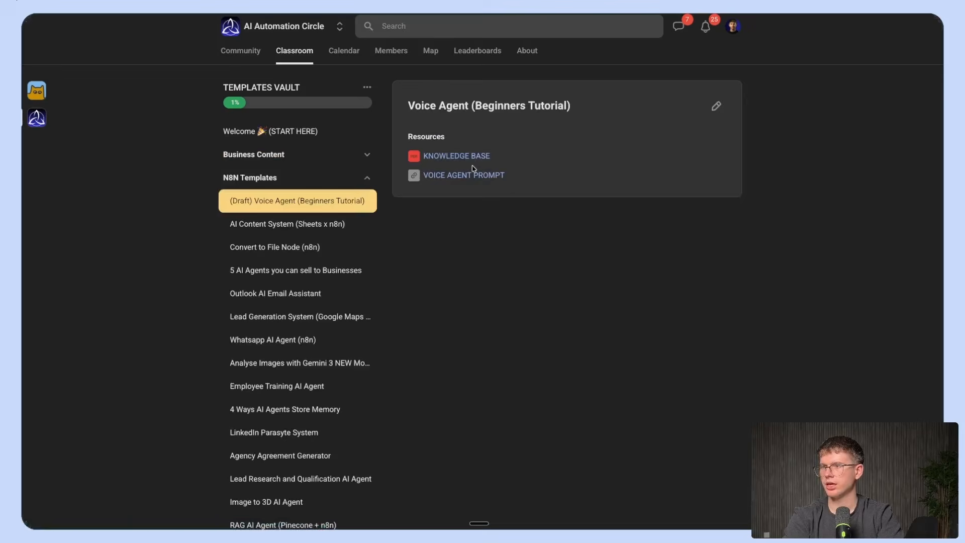
click(455, 156)
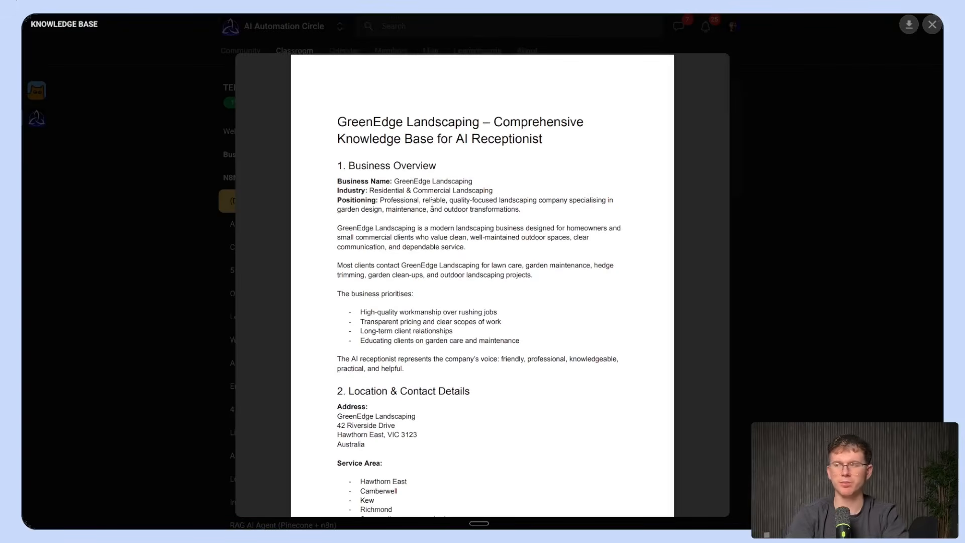
Step: Read through the GreenEdge Landscaping knowledge base document, from the business overview to its final sections
scroll(432, 202, down, 2)
scroll(432, 202, up, 2)
drag(355, 161, 425, 160)
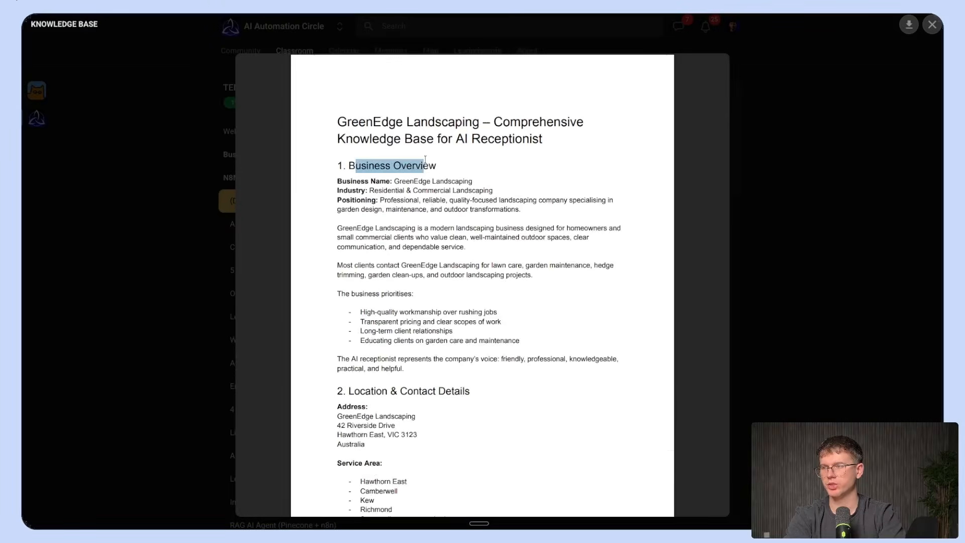
scroll(402, 160, down, 10)
scroll(389, 164, down, 15)
scroll(389, 164, down, 15)
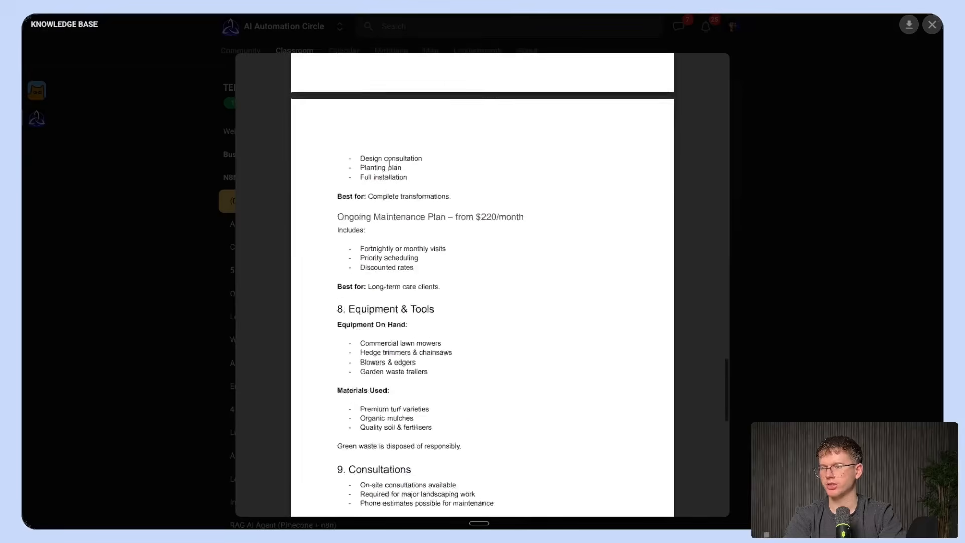
scroll(389, 164, down, 12)
scroll(389, 164, up, 20)
Step: Download the GreenEdge Landscaping knowledge base PDF to the Desktop and upload it as a document in Retell's new knowledge base
click(909, 27)
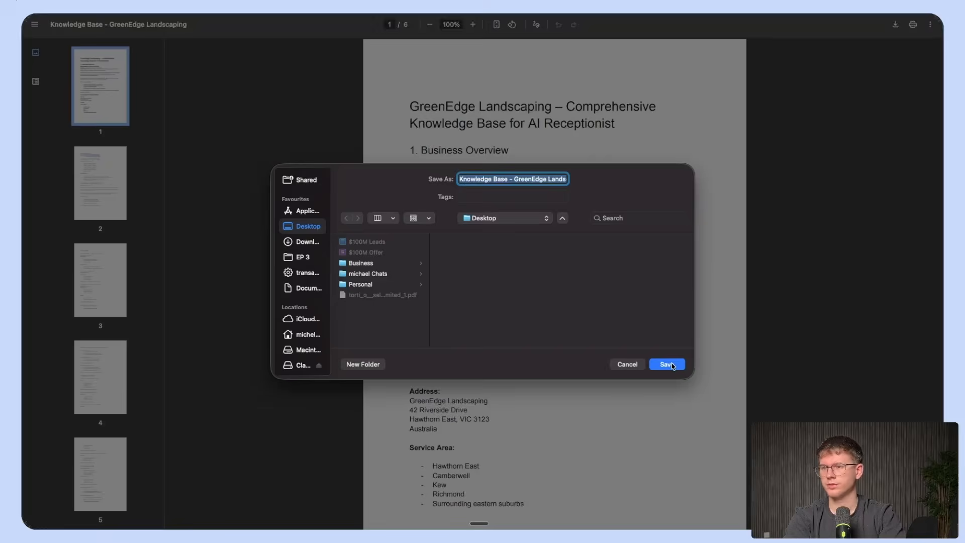
click(671, 361)
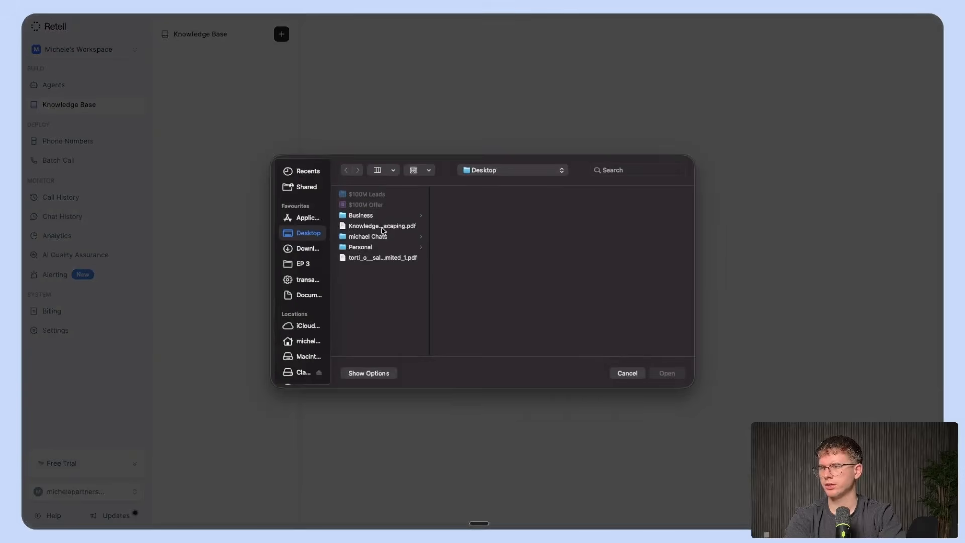
click(382, 226)
click(656, 371)
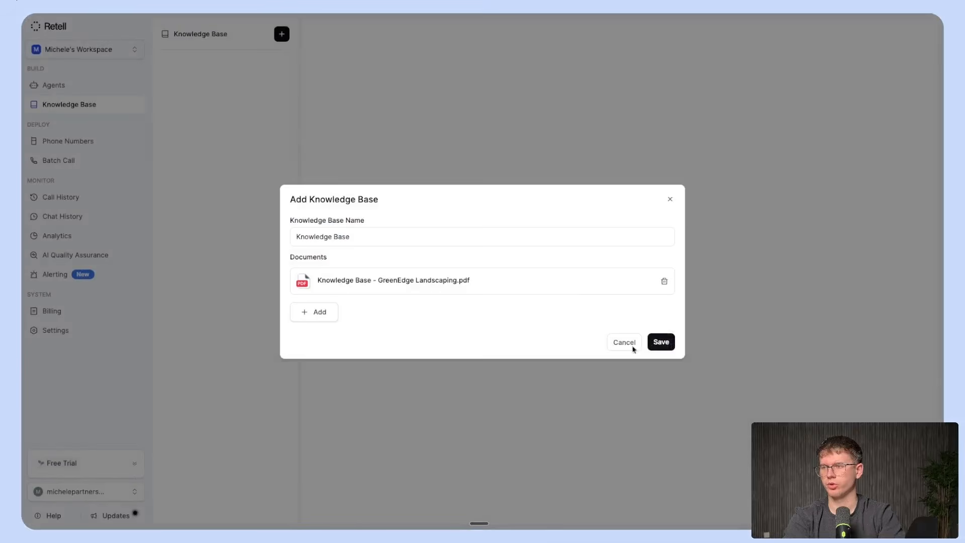
Step: Name the knowledge base "Knowledge Base - LandScaping" and save it
click(385, 234)
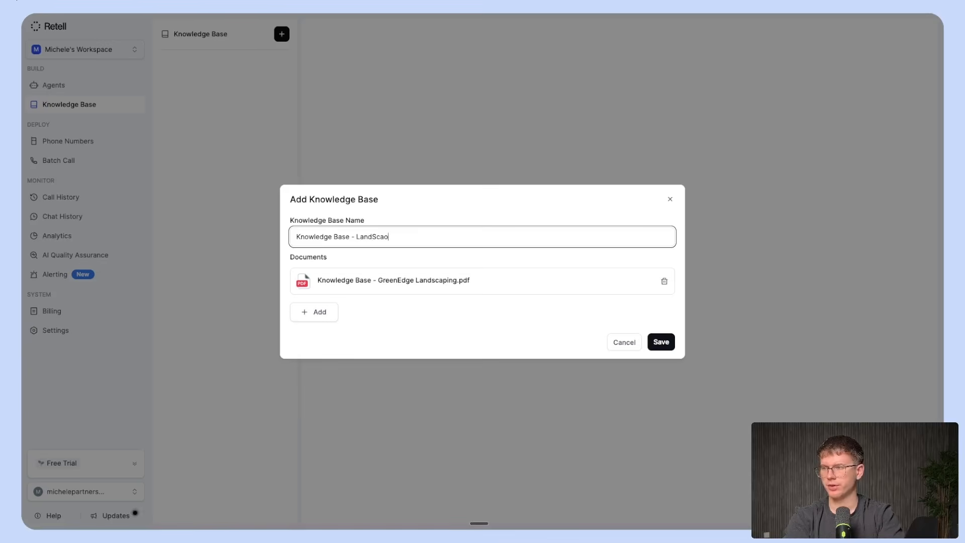
key(BackSpace)
key(BackSpace)
key(BackSpace)
key(BackSpace)
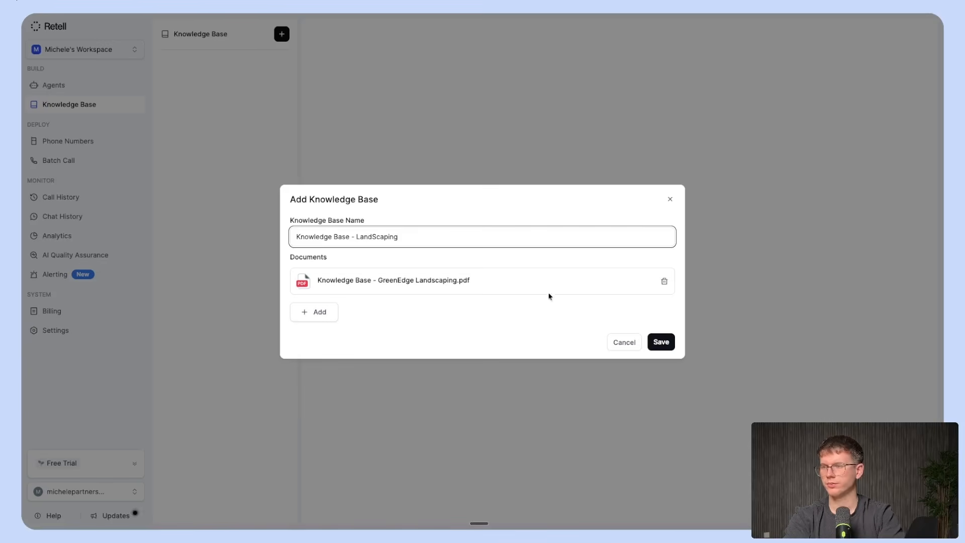
click(660, 342)
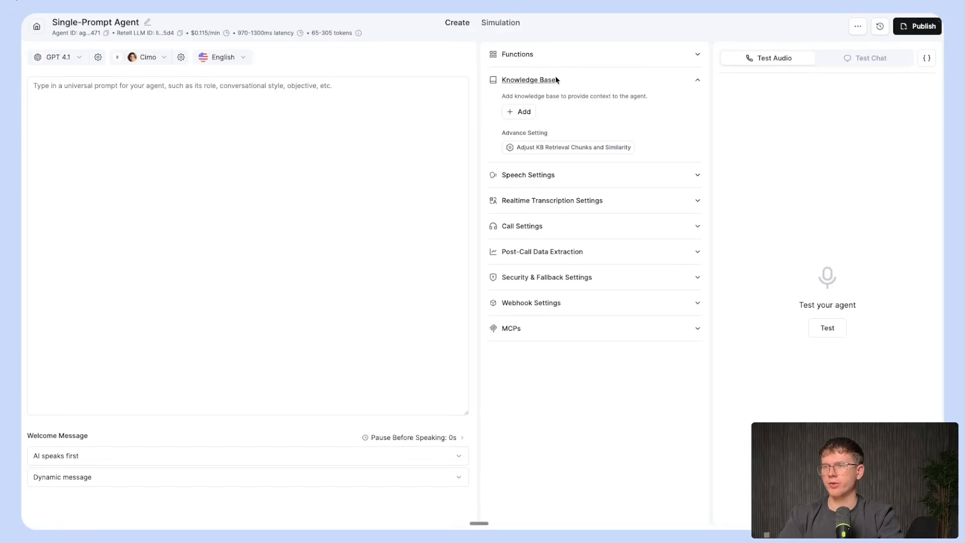
Step: Attach the "Knowledge Base - LandScaping" knowledge base to the Single-Prompt Agent
click(522, 111)
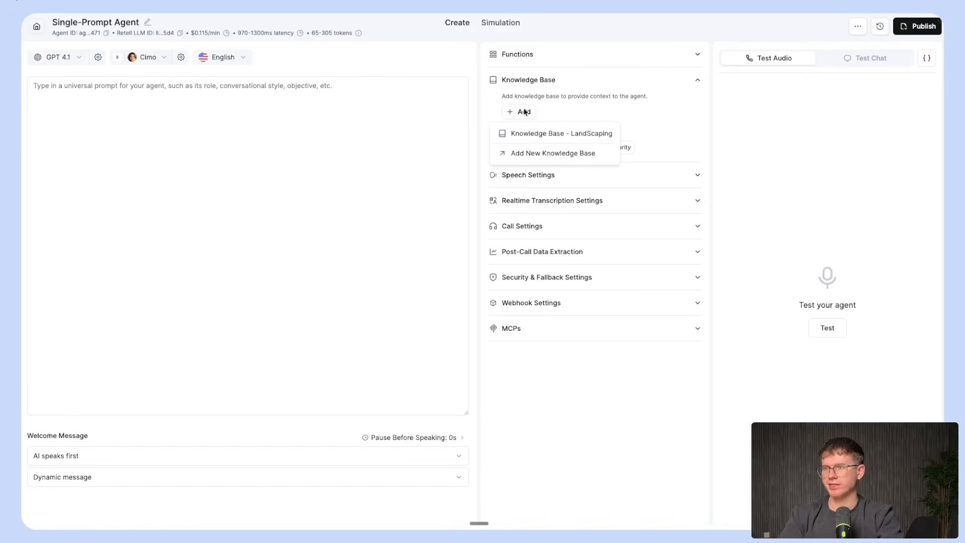
click(533, 134)
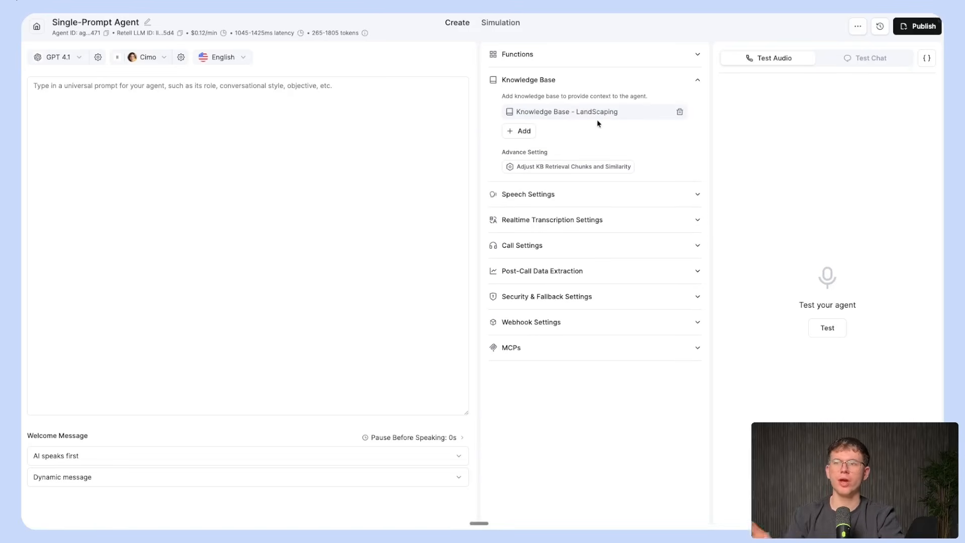
click(596, 82)
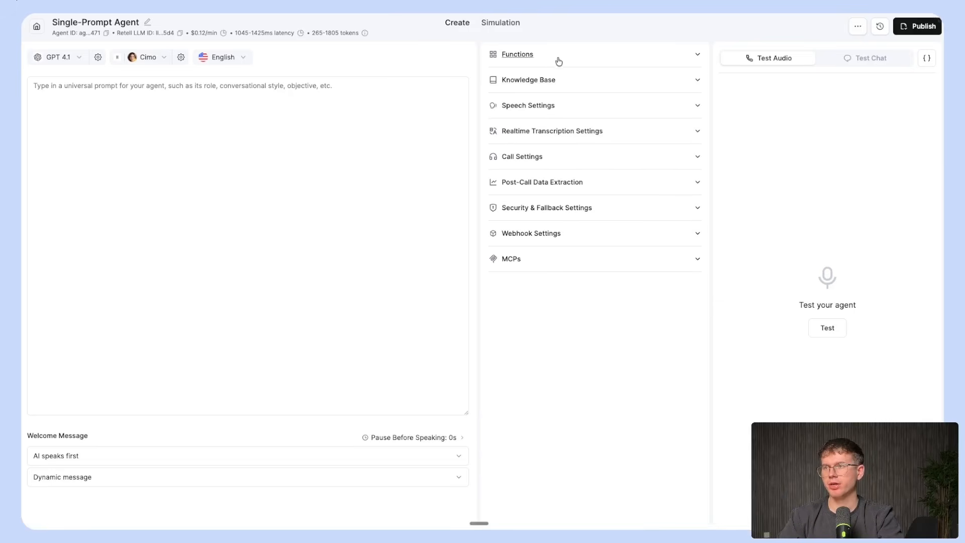
Step: Show the agent's functions and review the settings of the end_call function without changing them
click(525, 55)
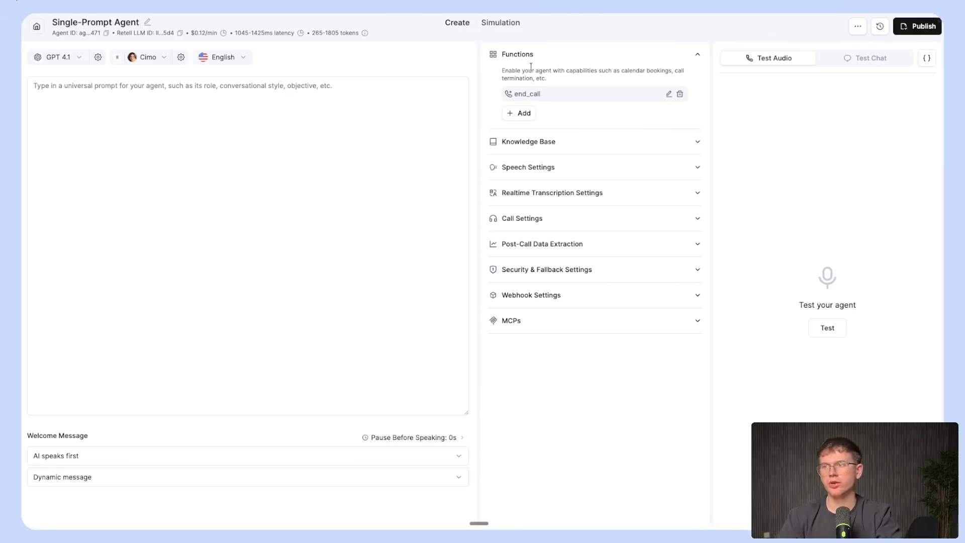
drag(520, 94, 545, 96)
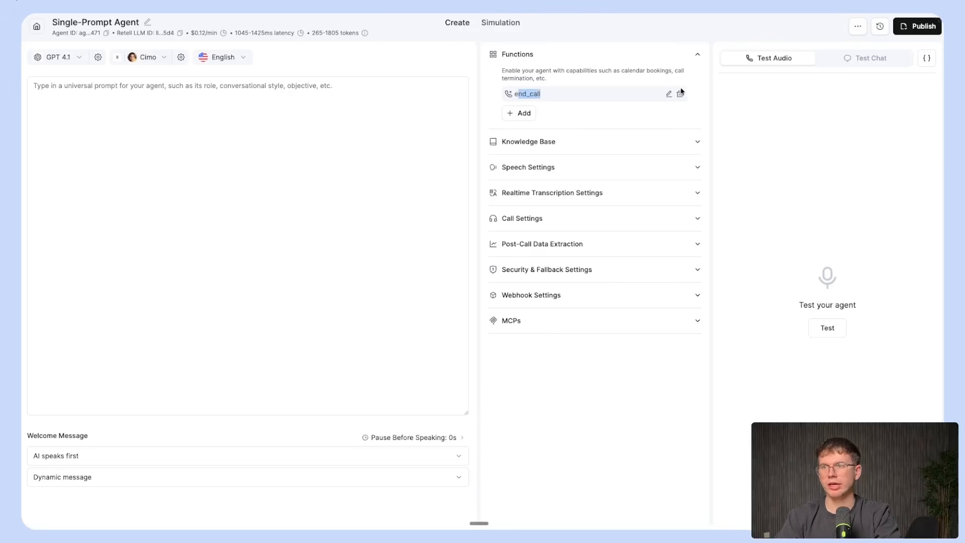
click(668, 94)
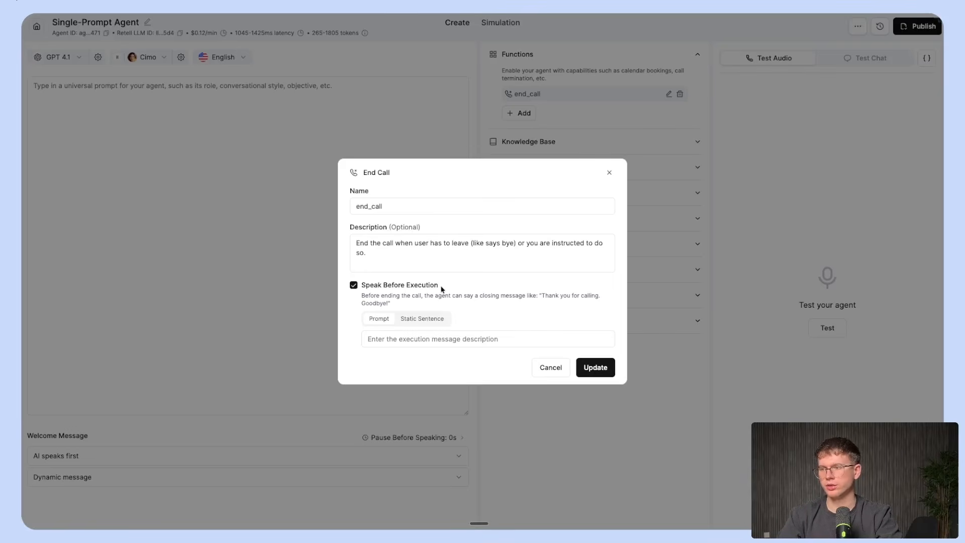
click(610, 175)
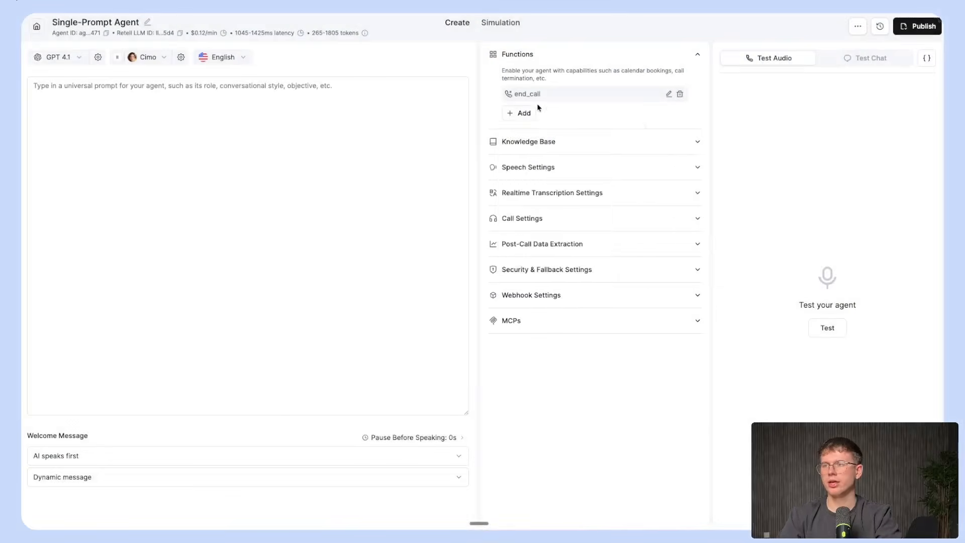
Step: Start adding a Check Calendar Availability (Cal.com) function to the agent and examine the details it requires
click(521, 113)
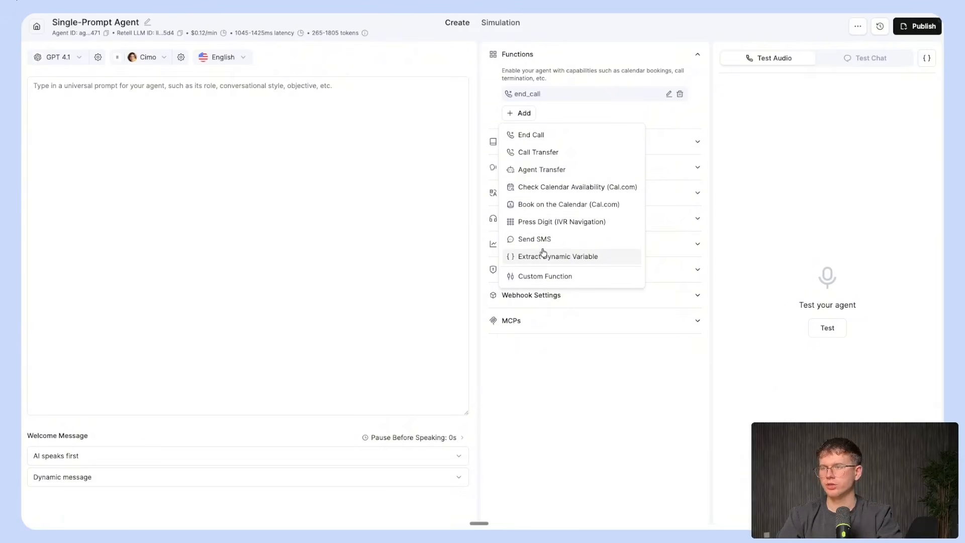
click(555, 188)
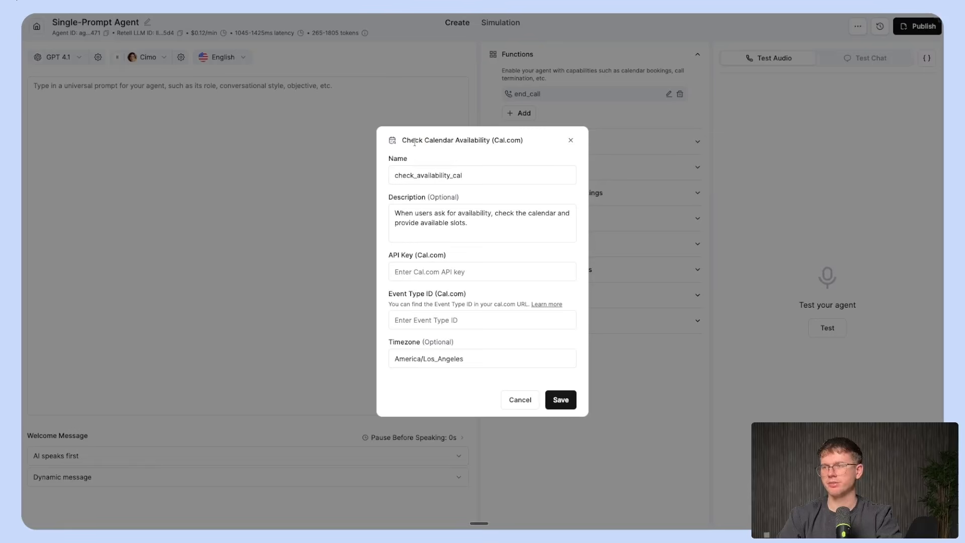
drag(407, 141, 520, 136)
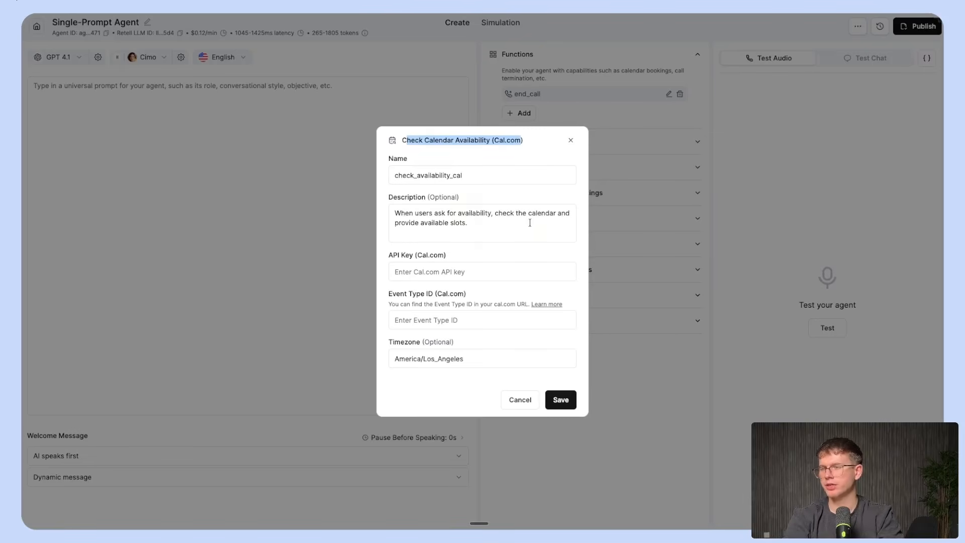
click(418, 255)
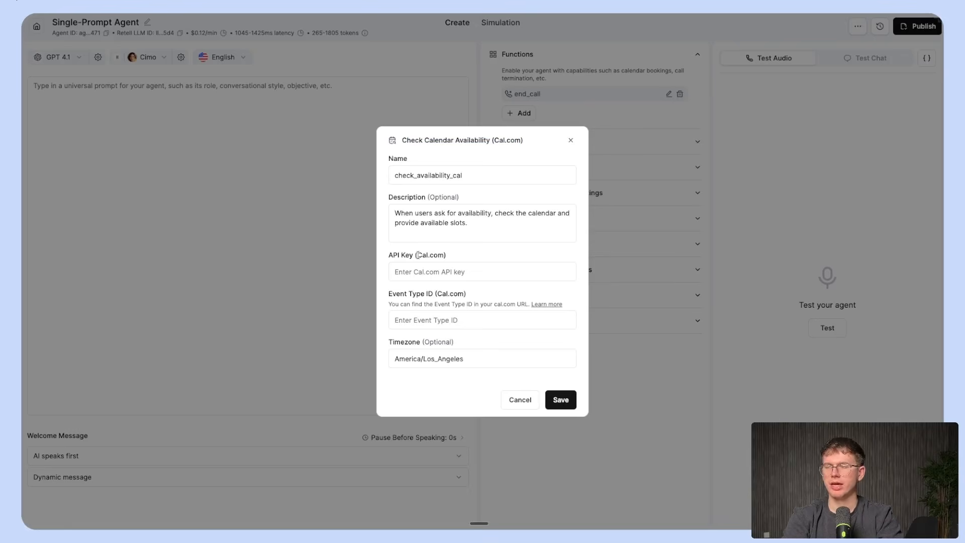
drag(419, 255, 443, 255)
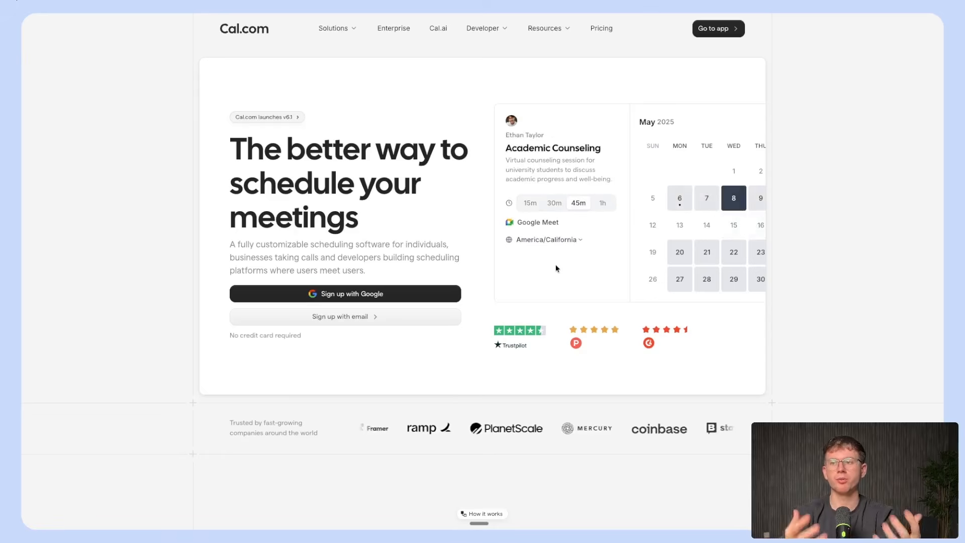
Step: Switch to the Cal.com website and sign in to its app with the Google account
click(718, 28)
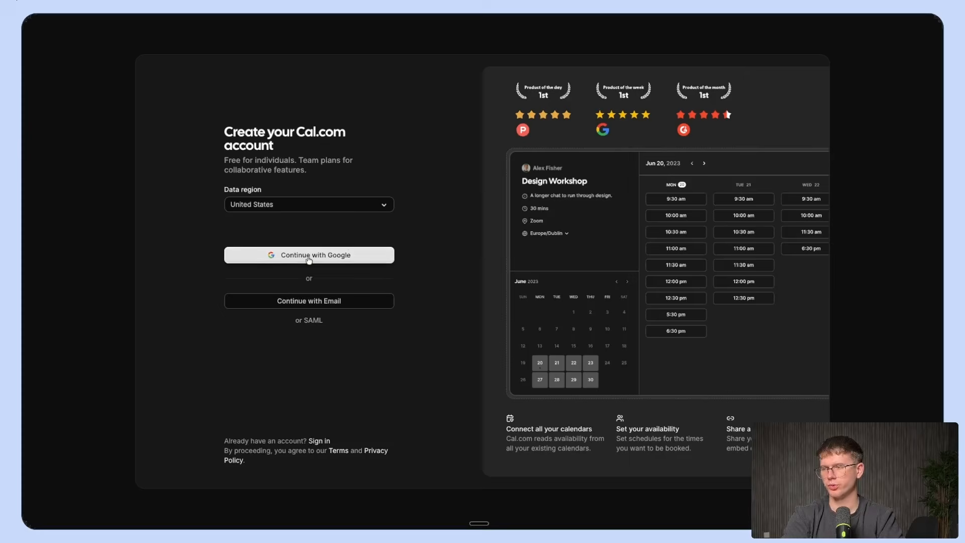
click(309, 255)
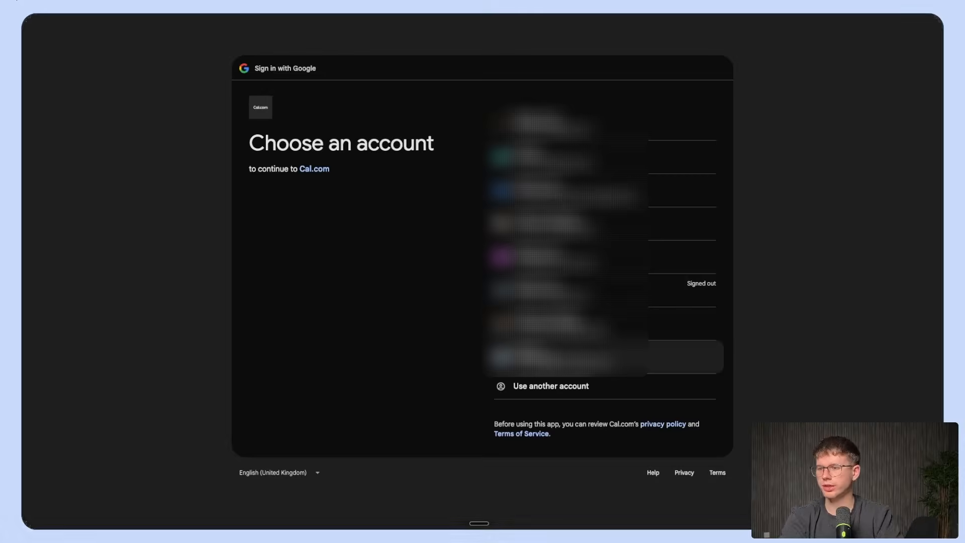
click(615, 354)
click(634, 335)
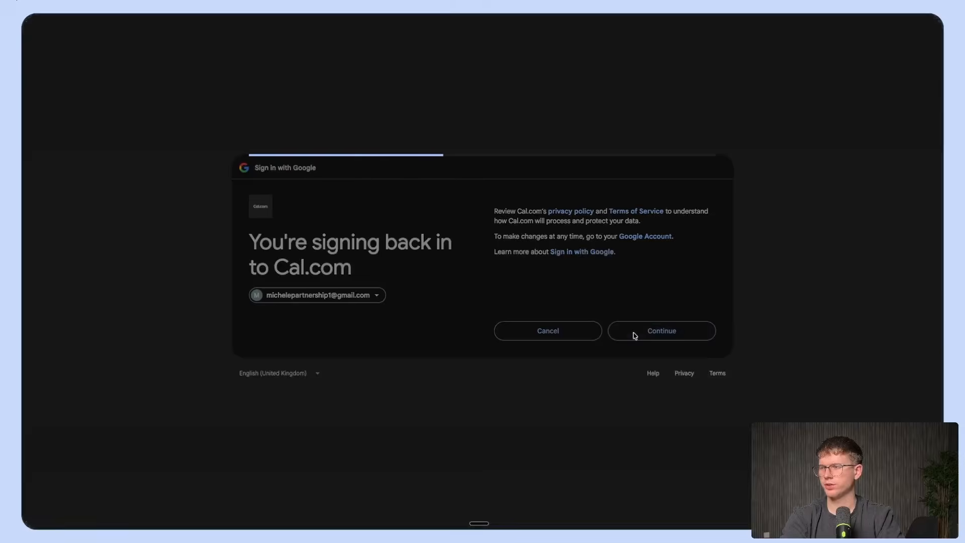
click(637, 351)
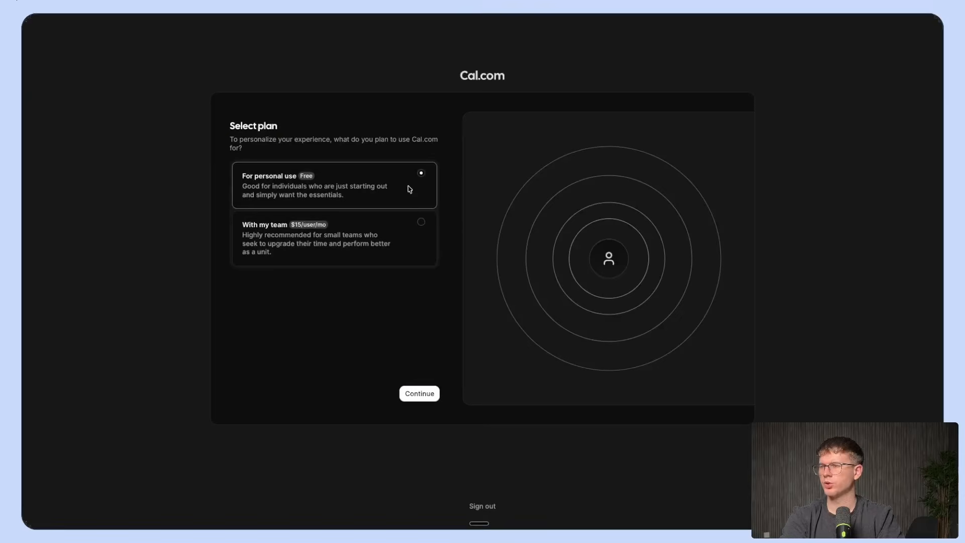
Step: Complete the Cal.com onboarding with the free personal plan, the prefilled profile details and the connected Google Calendar
click(416, 393)
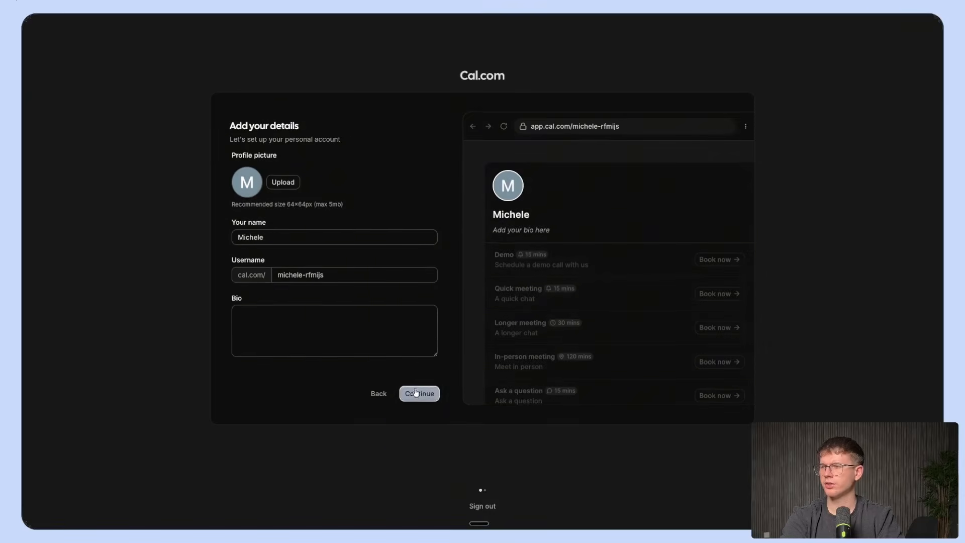
click(420, 394)
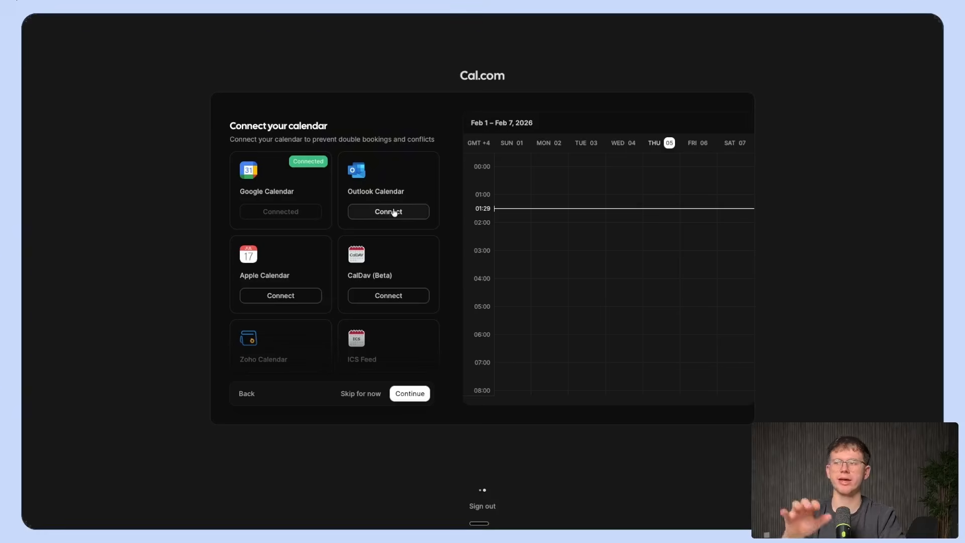
click(410, 394)
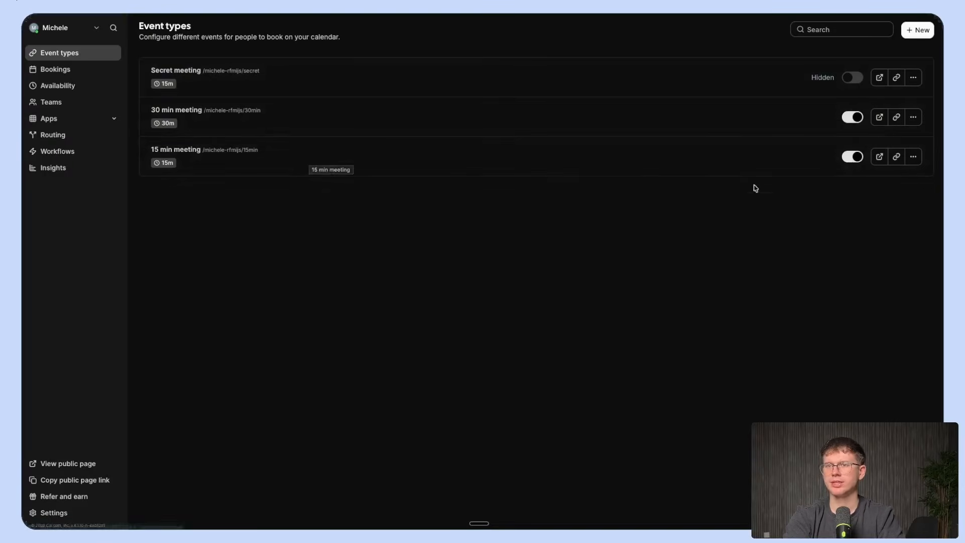
Step: Create a 60-minute event type titled "Landscaping" with the description "This event is for a landscaping service for our business."
click(916, 32)
click(402, 195)
text(L)
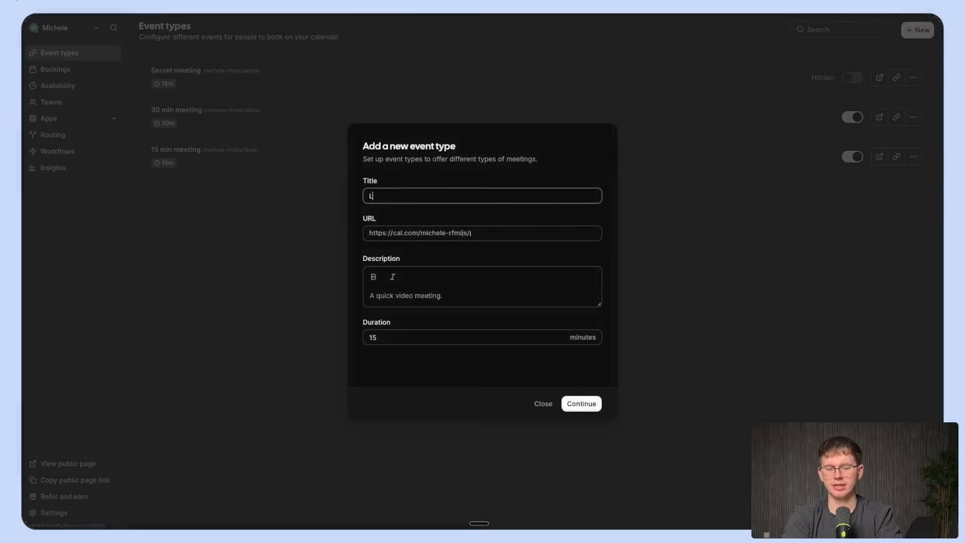
text(andscaping)
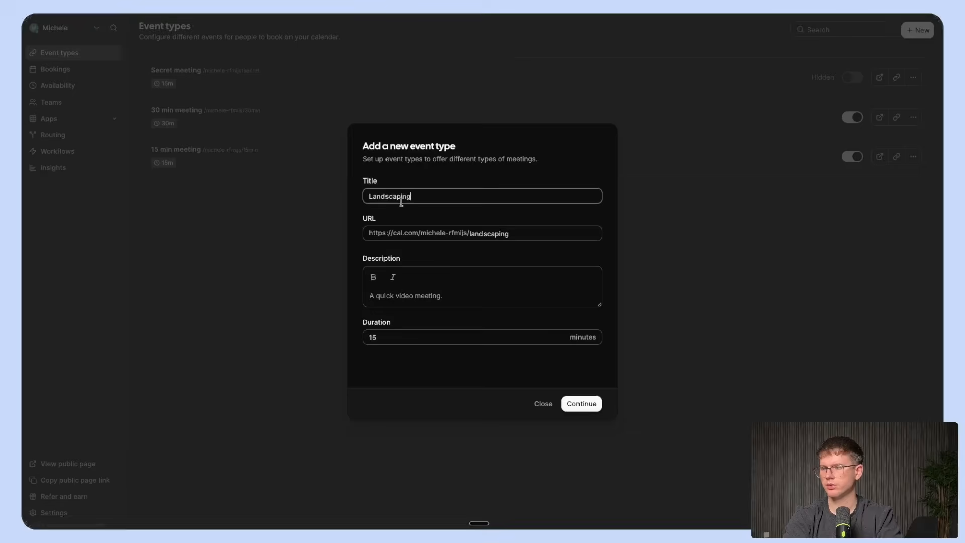
click(412, 296)
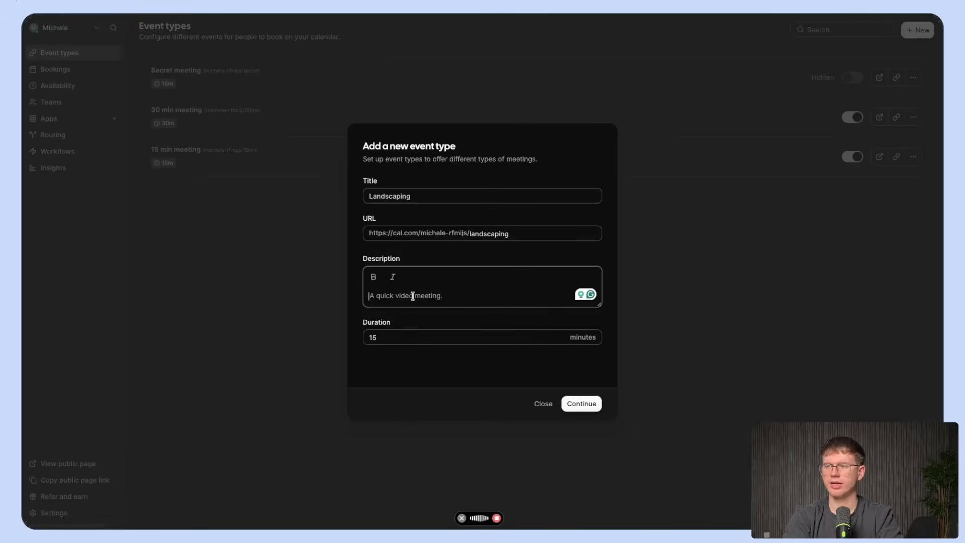
text(This event is for a landscaping service for our business.)
click(372, 337)
text(60)
click(577, 402)
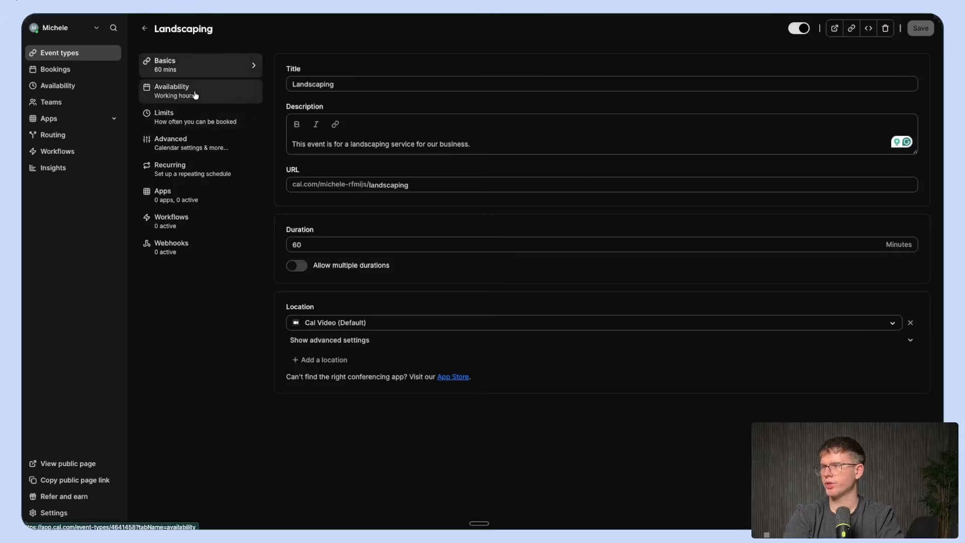
Step: Try switching the Landscaping event's calendar conflict check from user to event type settings, and leave its advanced settings
click(181, 146)
click(325, 229)
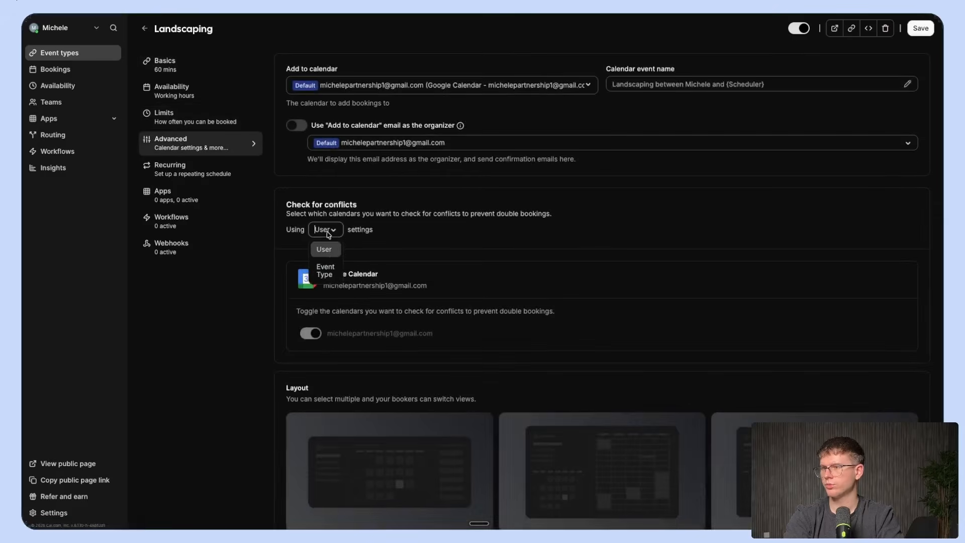
click(327, 267)
click(318, 335)
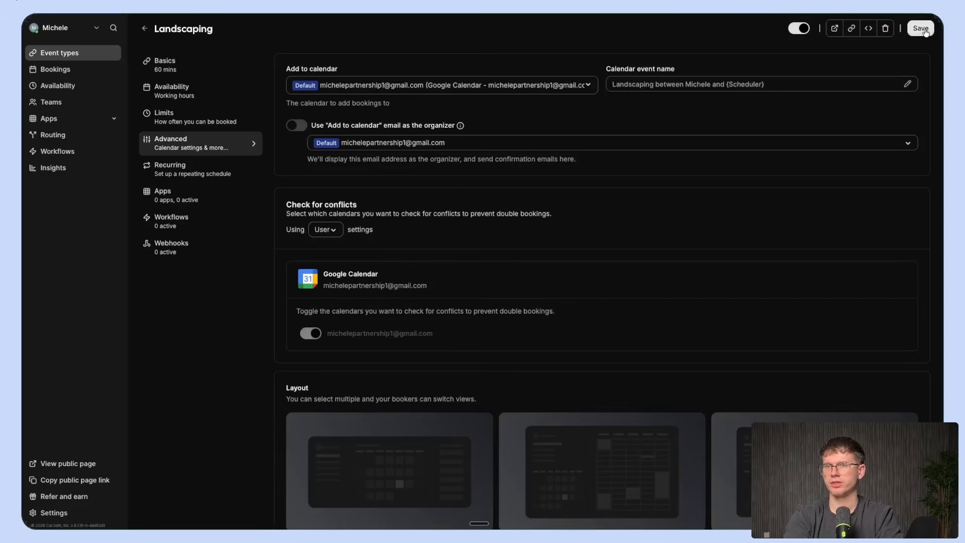
click(143, 30)
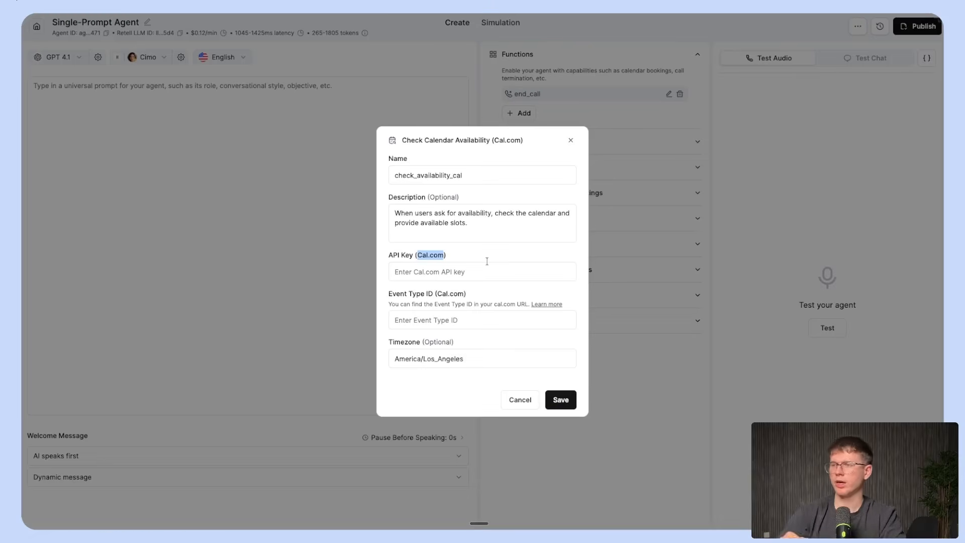
Step: Return to Retell and check which Cal.com credentials the calendar availability function asks for
click(485, 259)
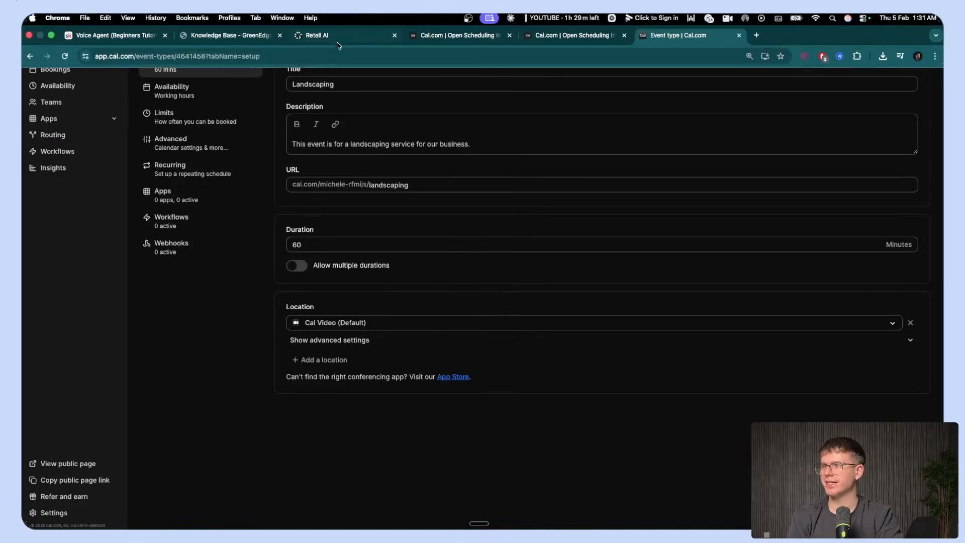
click(208, 56)
double_click(219, 57)
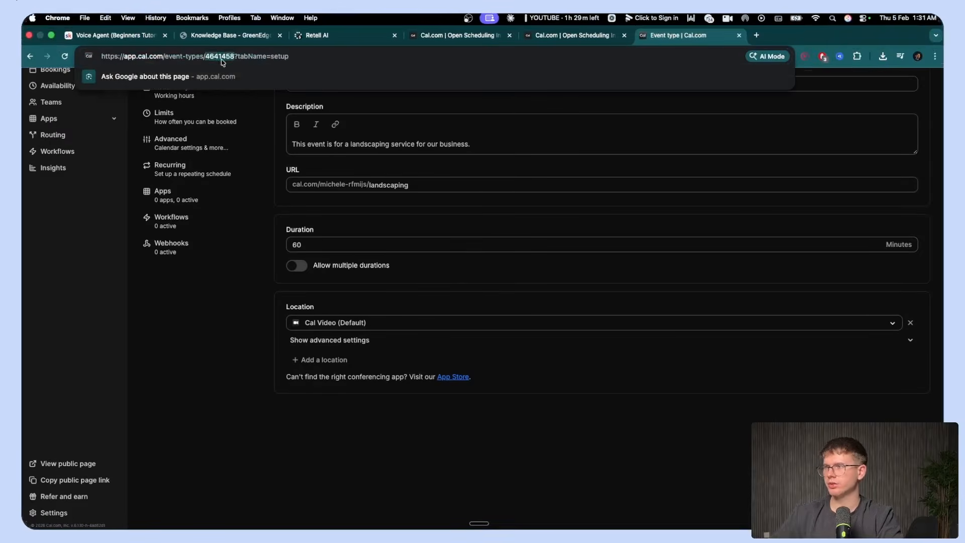
key(super+c)
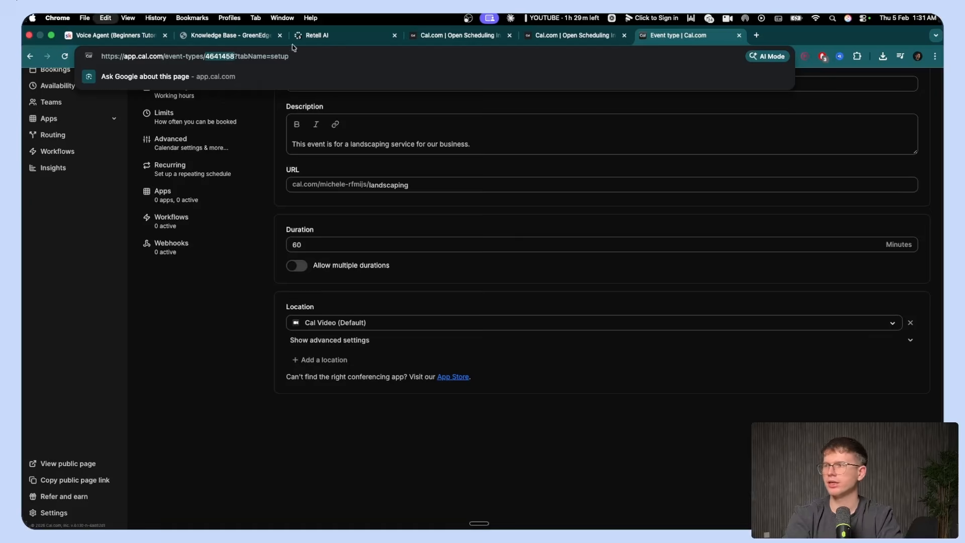
click(314, 36)
click(455, 320)
key(super+v)
Step: Create a Cal.com API key named "voice-ai" that never expires, and copy the key
click(674, 36)
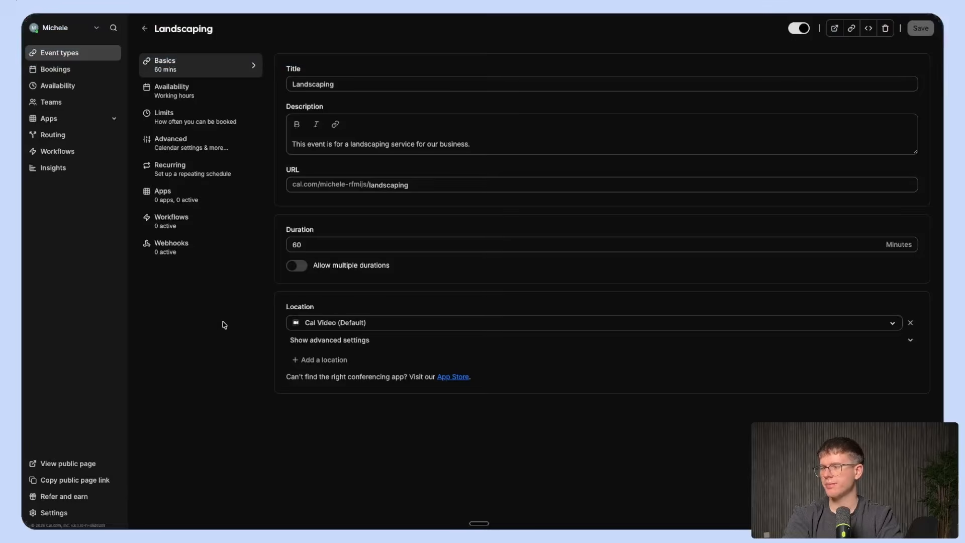
click(66, 509)
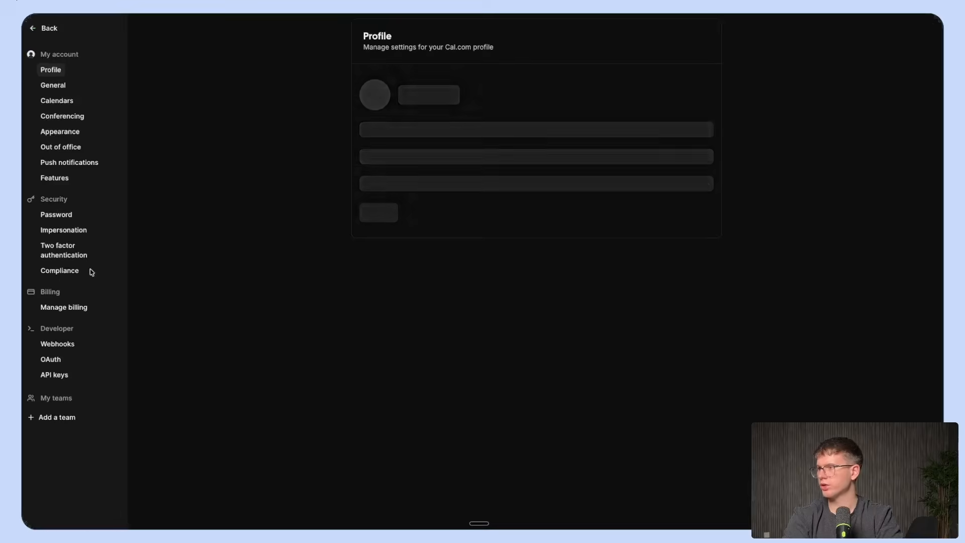
click(66, 350)
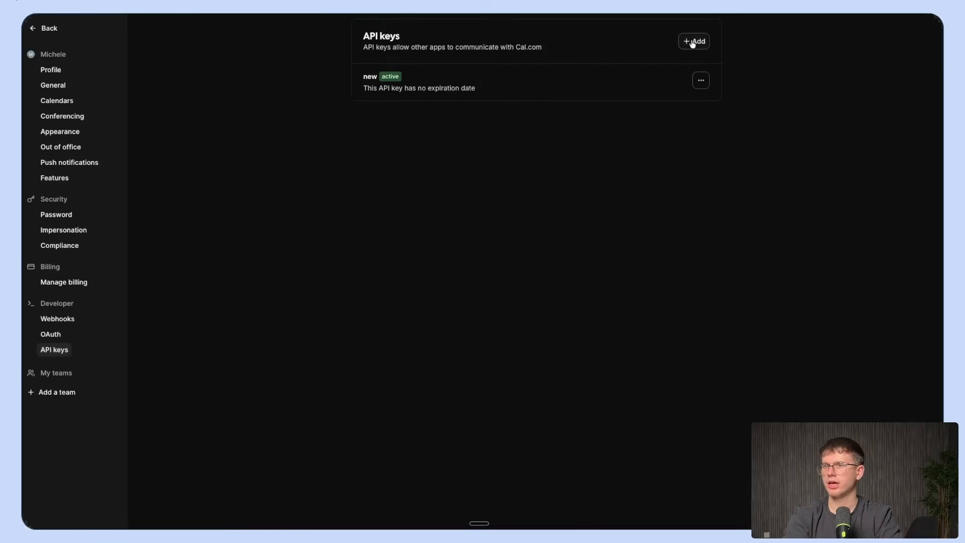
click(694, 41)
text(voice-ai)
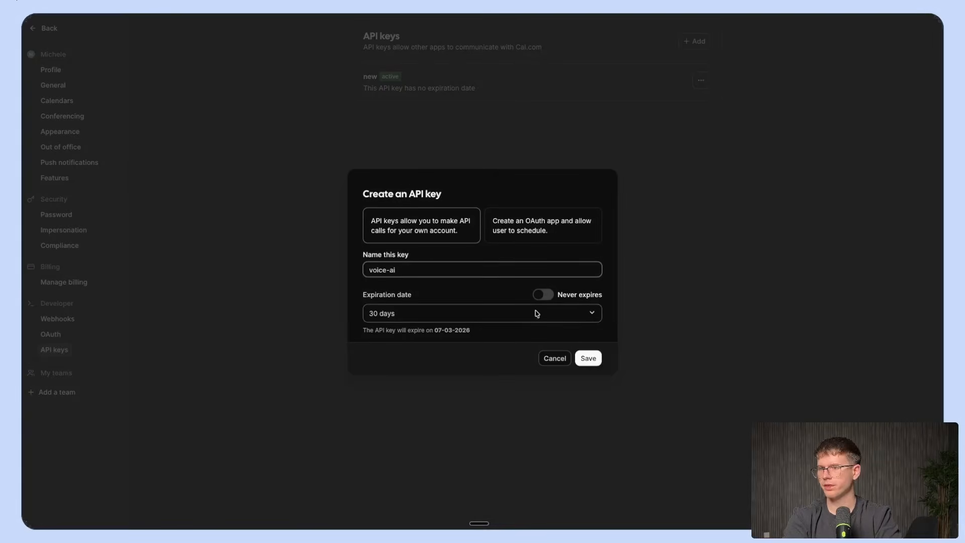
drag(364, 295, 408, 294)
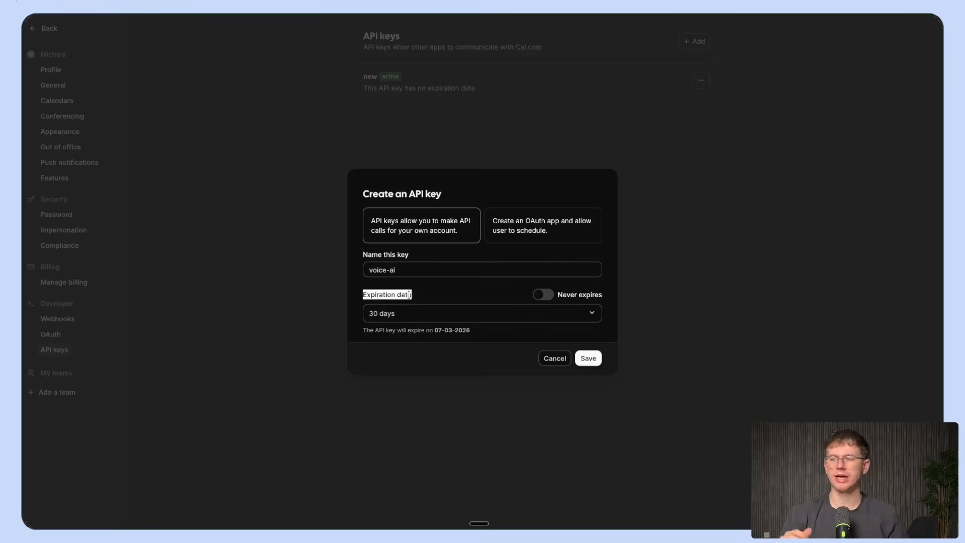
click(541, 295)
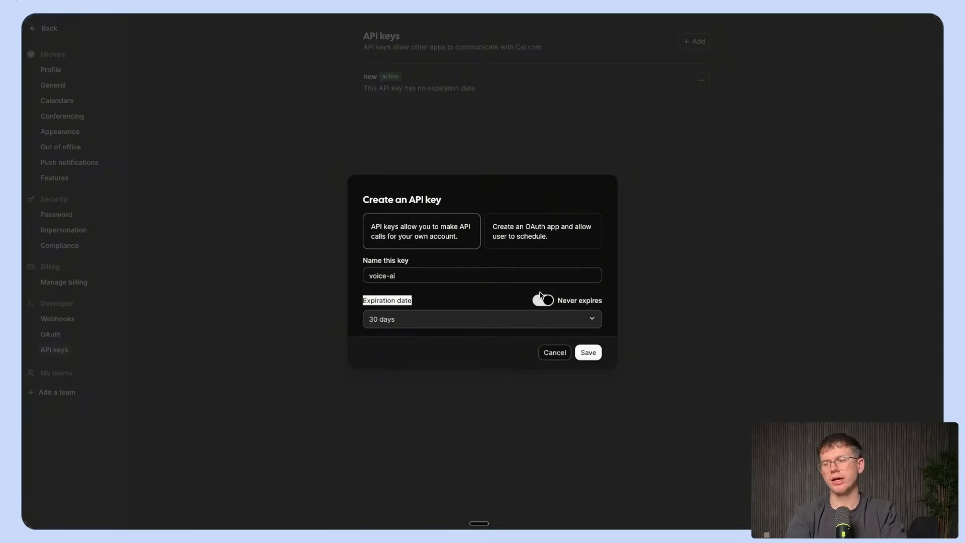
click(586, 352)
click(576, 273)
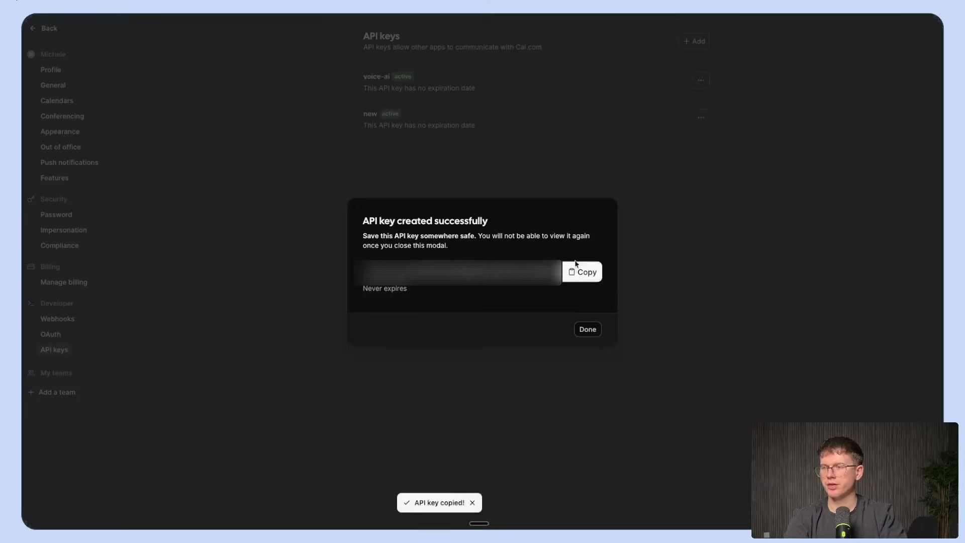
Step: Back in Retell, paste the Cal.com API key into the availability function, set the timezone to Asia/Dubai and save it
click(317, 22)
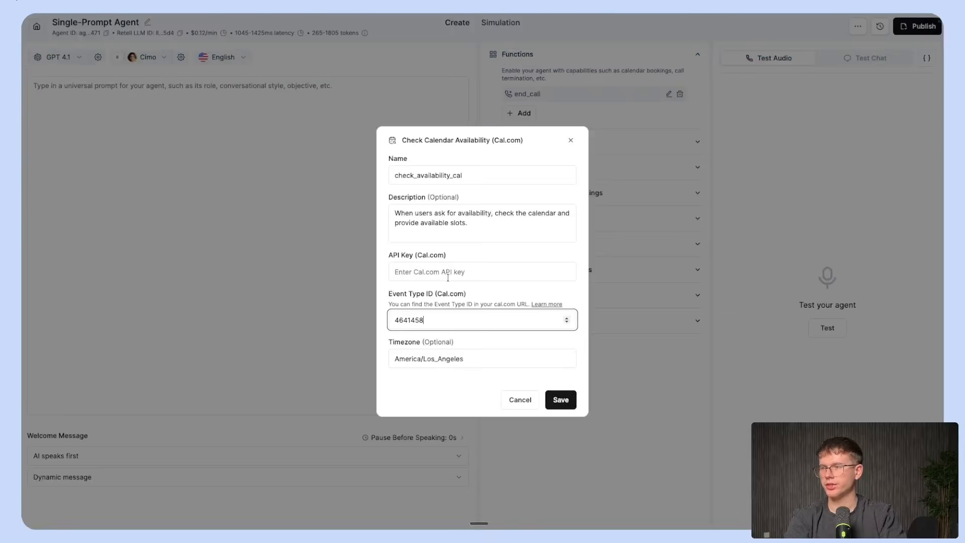
click(448, 272)
key(ctrl+v)
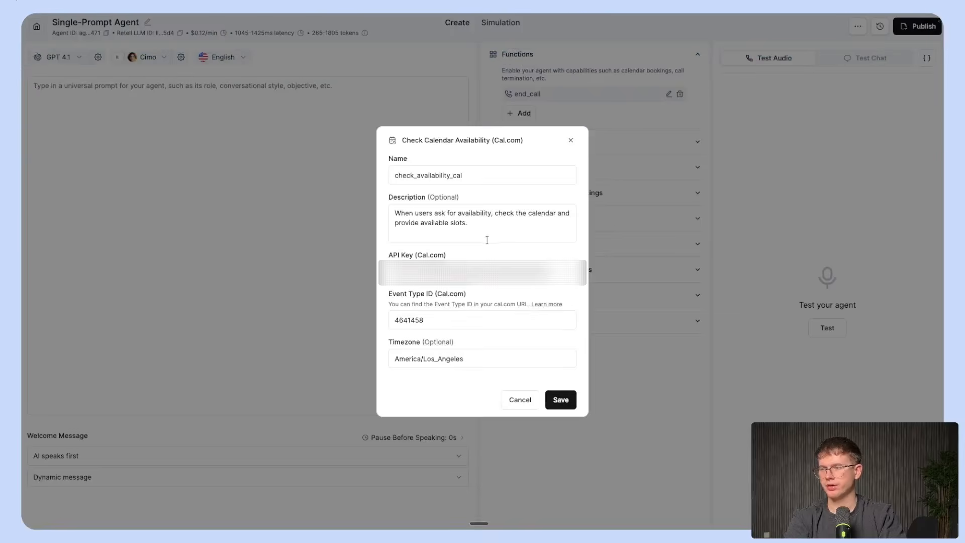
triple_click(478, 364)
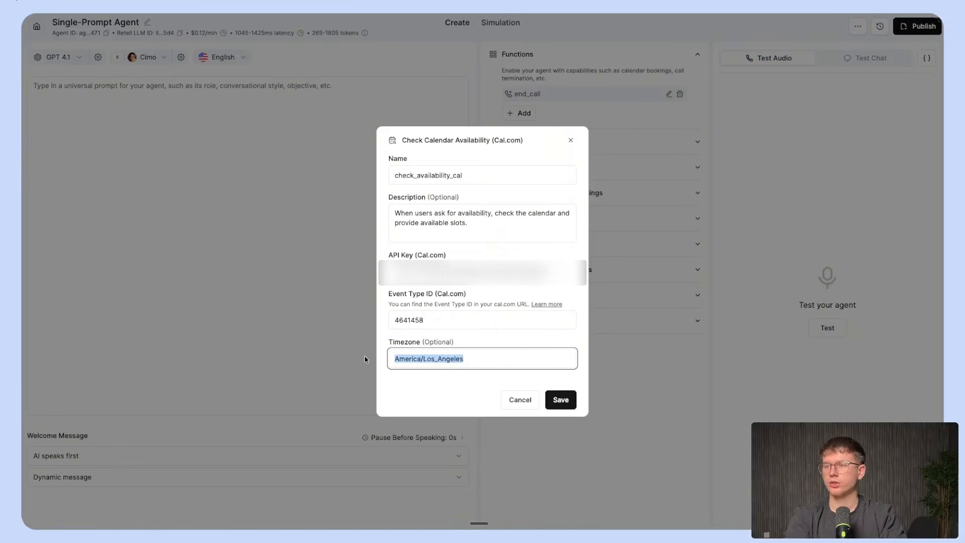
click(478, 365)
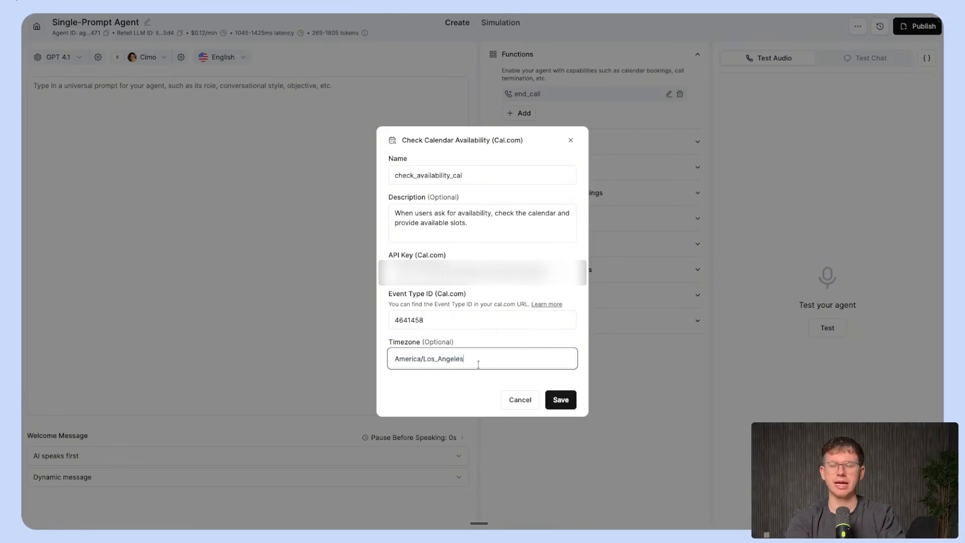
triple_click(478, 364)
text(Asia/Dubai)
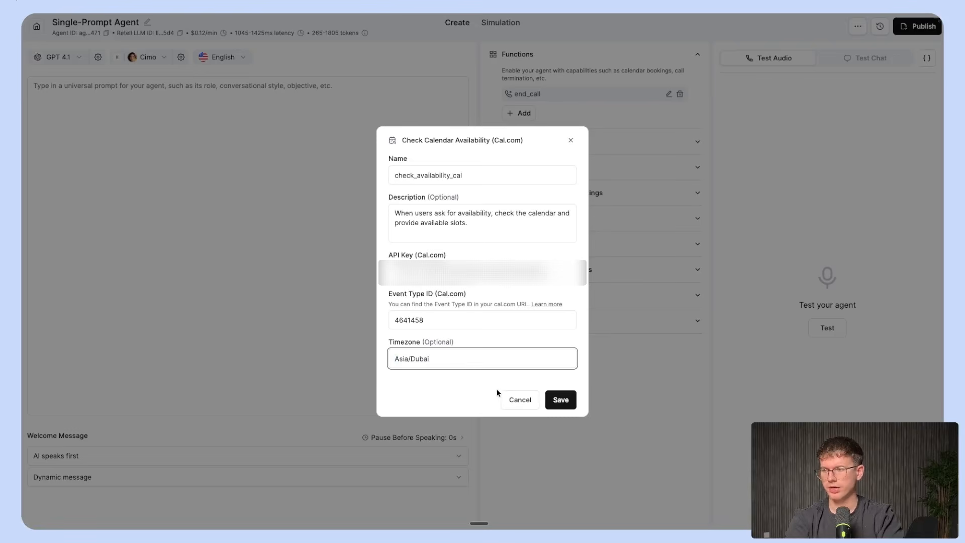
click(560, 399)
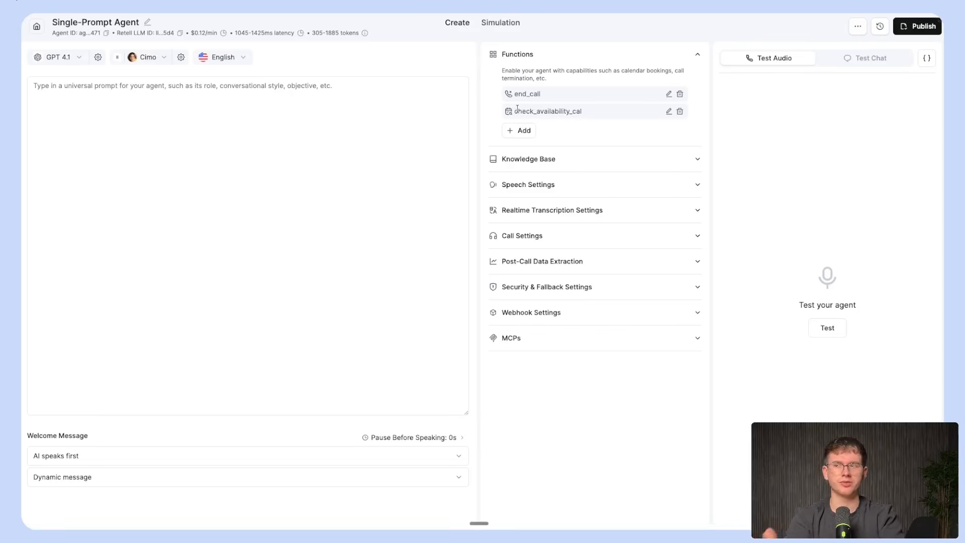
Step: Add a Book on the Calendar (Cal.com) function to the agent and paste in the Cal.com API key
click(518, 133)
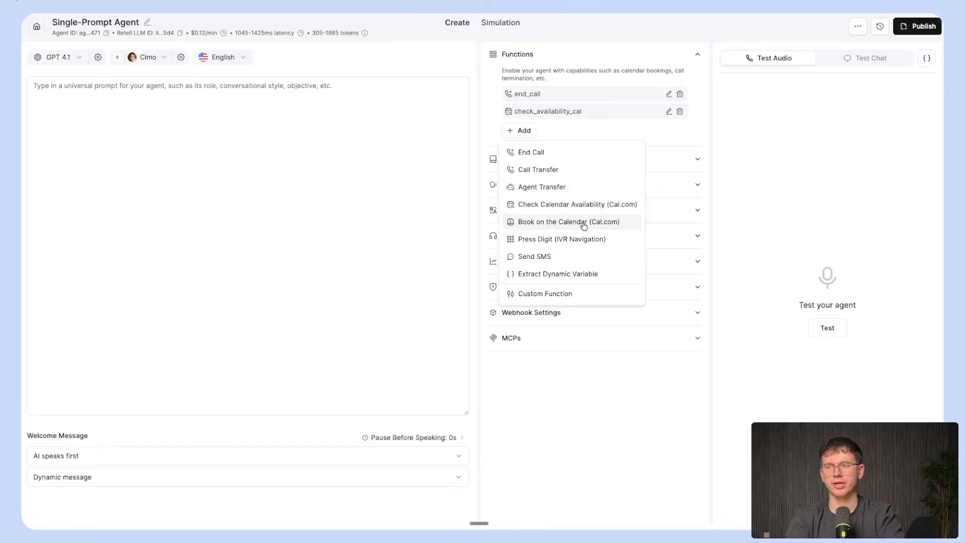
click(561, 222)
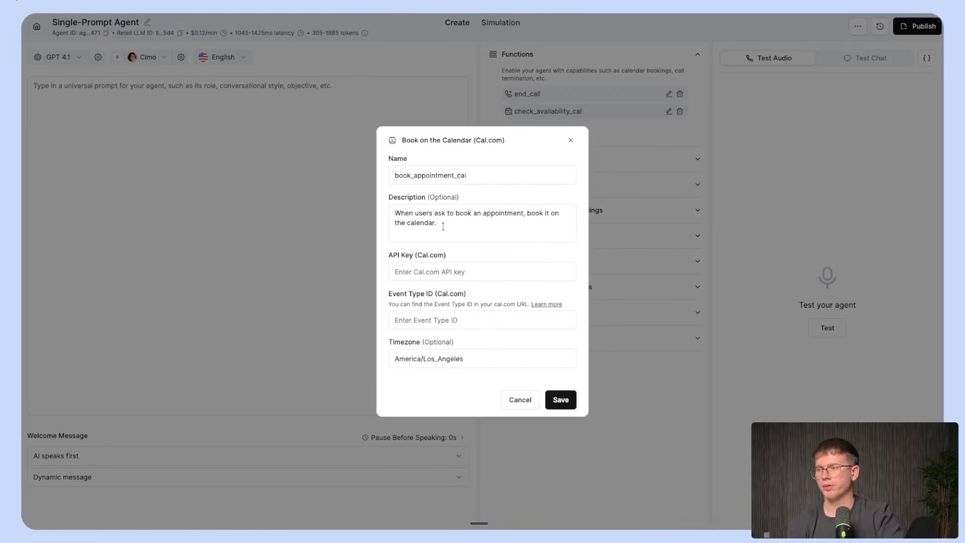
click(437, 272)
key(ctrl+v)
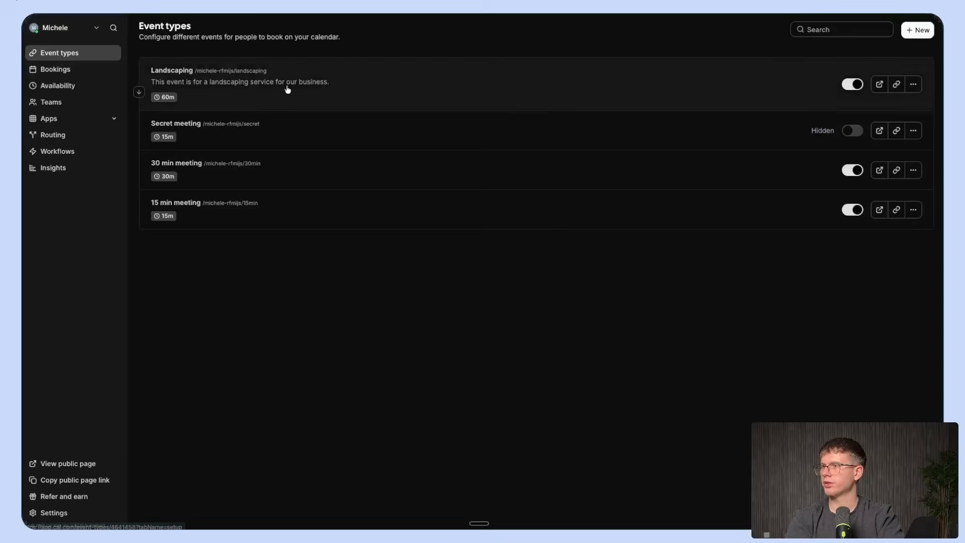
Step: Copy the Landscaping event type ID 4641458 from Cal.com into the booking function, set its timezone to Asia/Dubai and save it
click(287, 88)
click(216, 56)
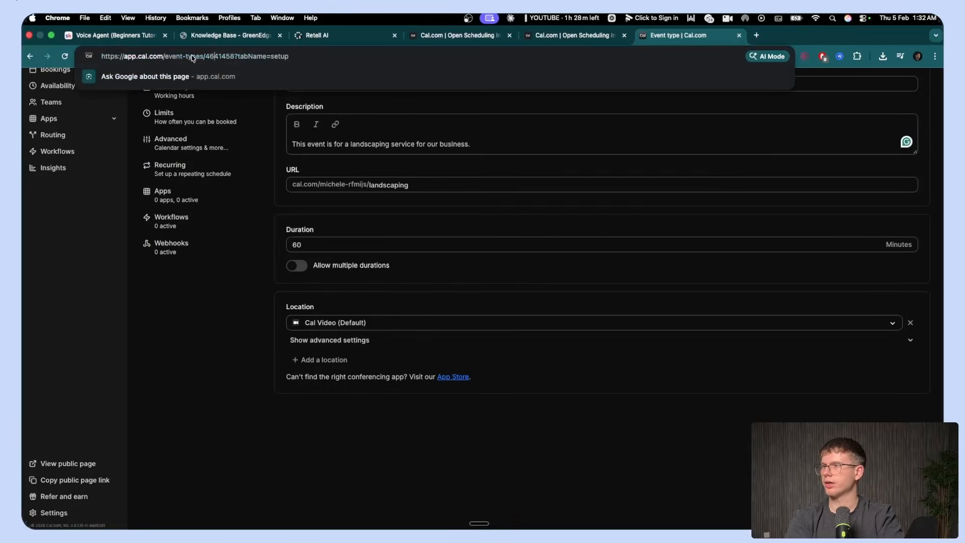
double_click(216, 56)
key(super+c)
click(318, 35)
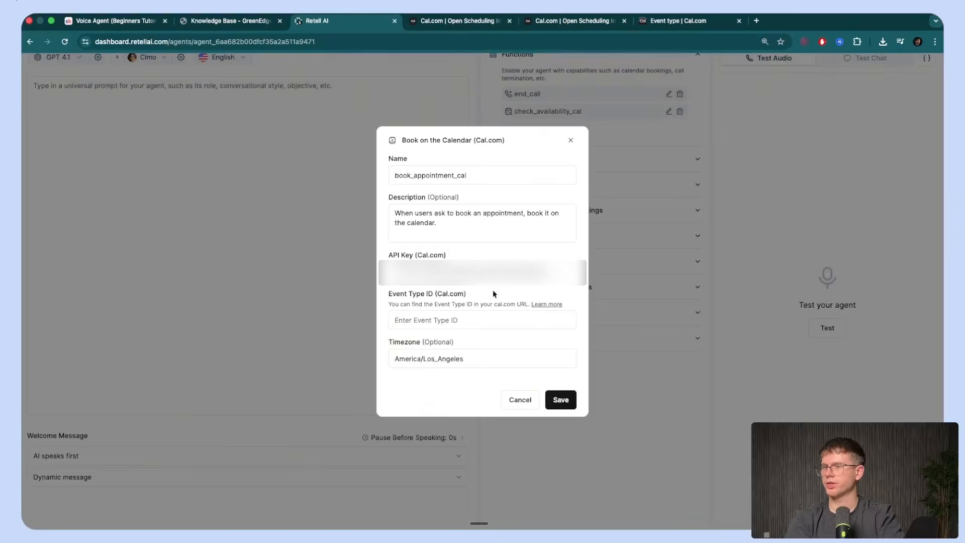
click(460, 327)
key(super+v)
key(Tab)
text(A)
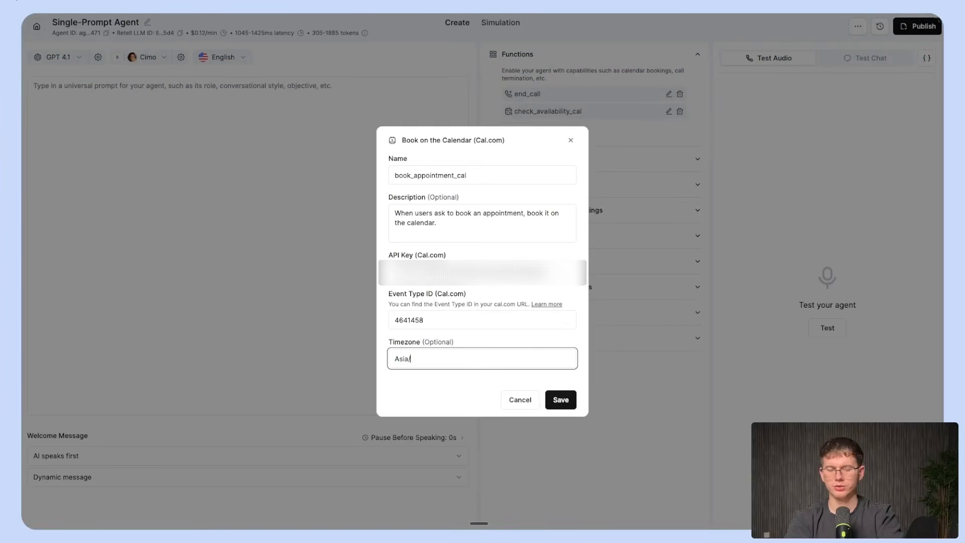
click(561, 399)
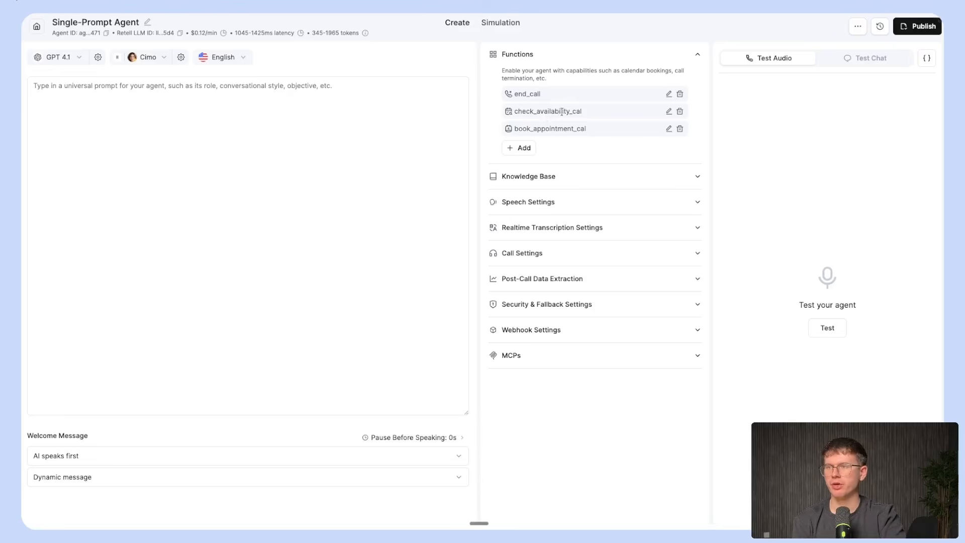
Step: Set the agent's background sound to Summer Outdoor in the speech settings
click(555, 56)
click(550, 105)
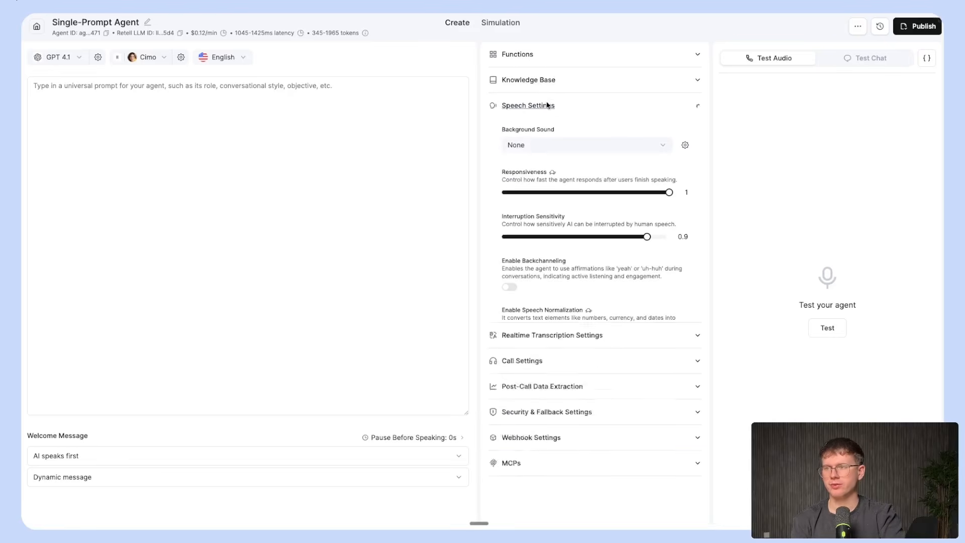
click(560, 146)
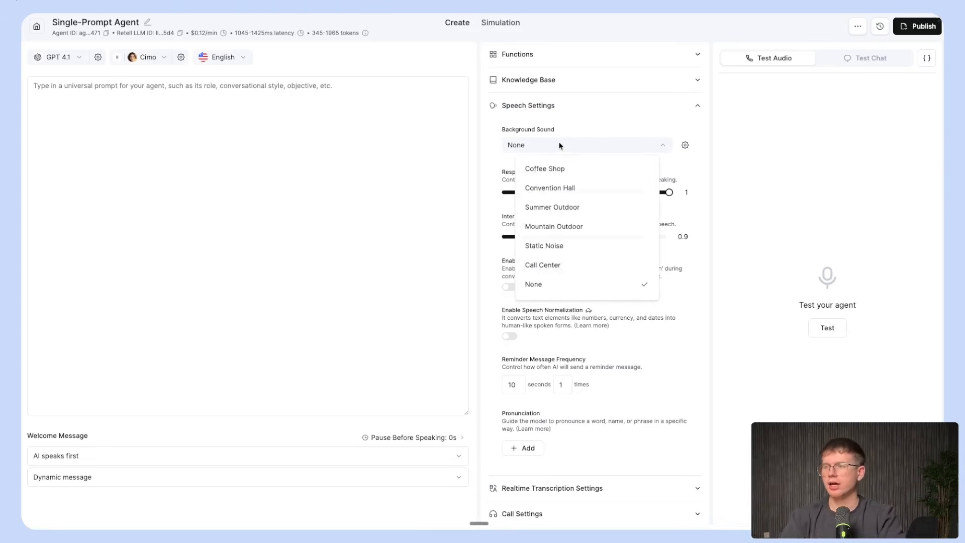
click(578, 209)
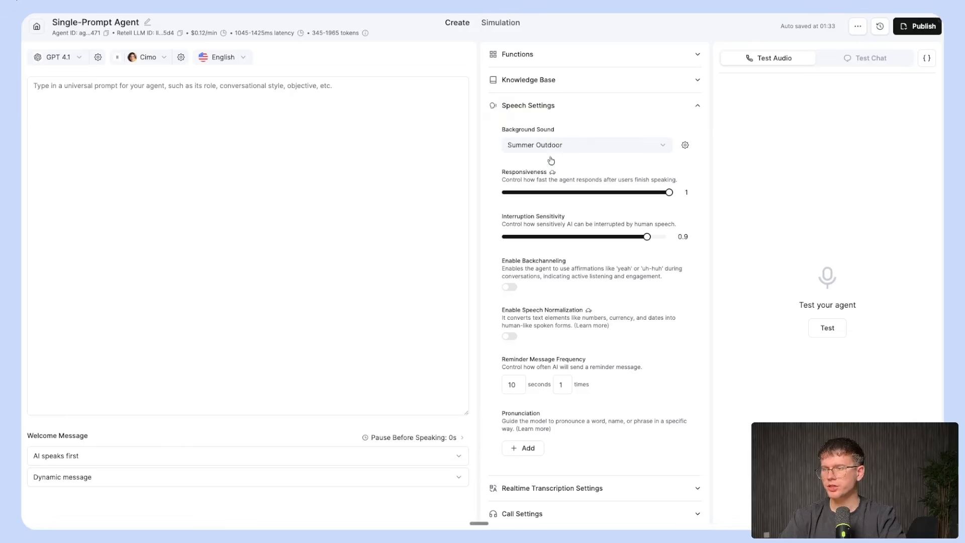
click(565, 110)
Step: Review the agent's call settings, post-call data extraction, webhook settings and MCPs
click(535, 160)
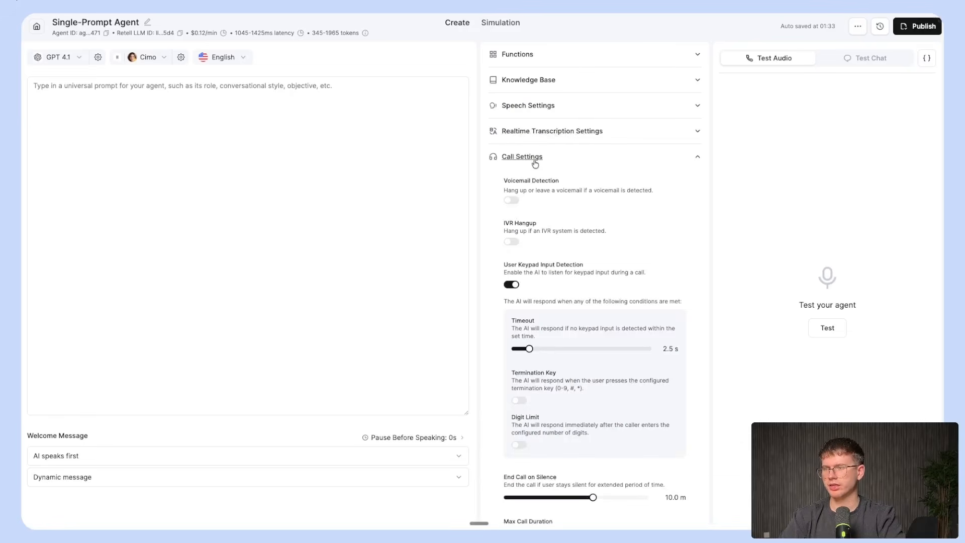
click(535, 160)
click(529, 183)
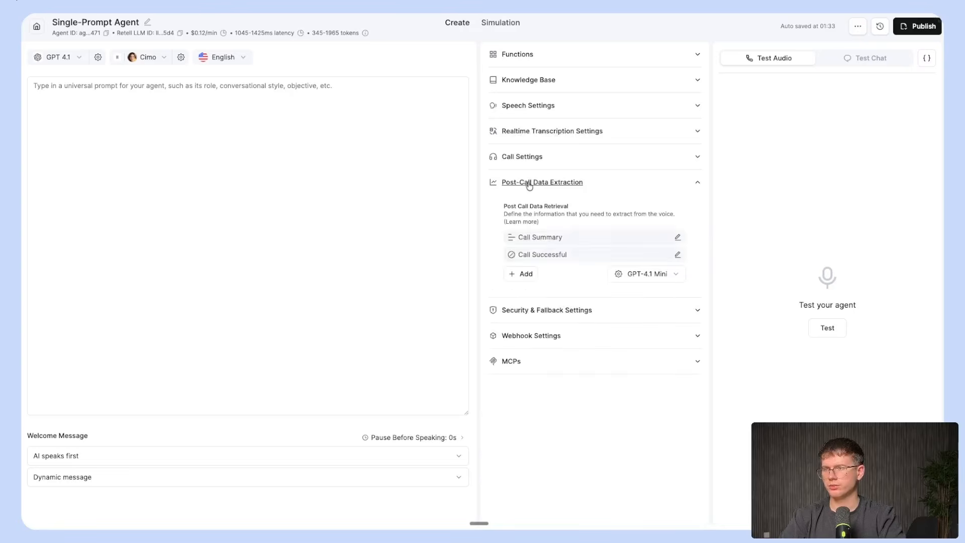
click(559, 191)
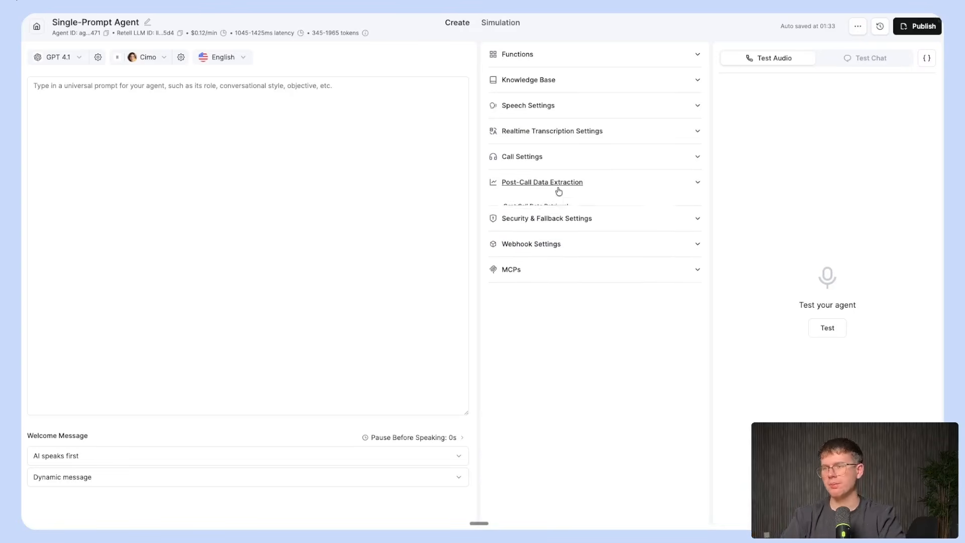
click(557, 192)
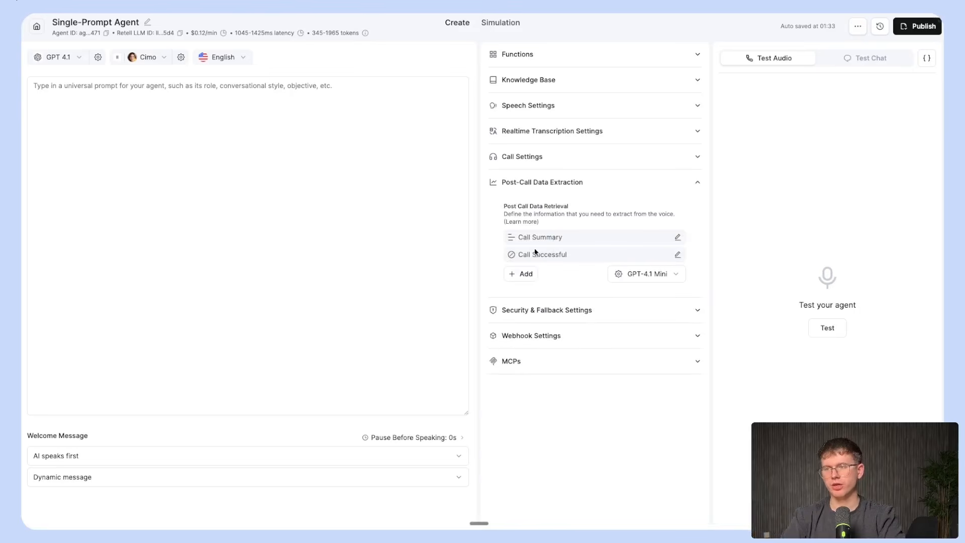
click(553, 182)
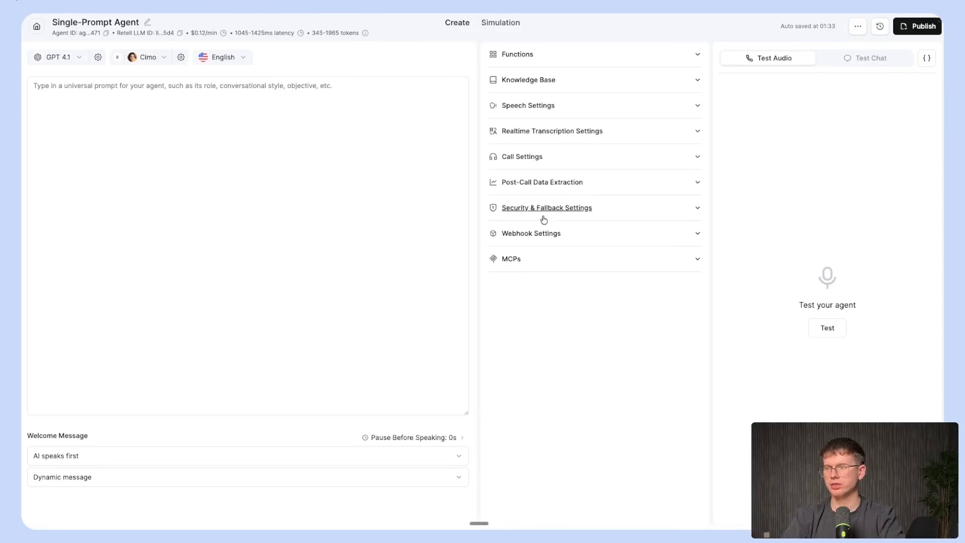
click(542, 237)
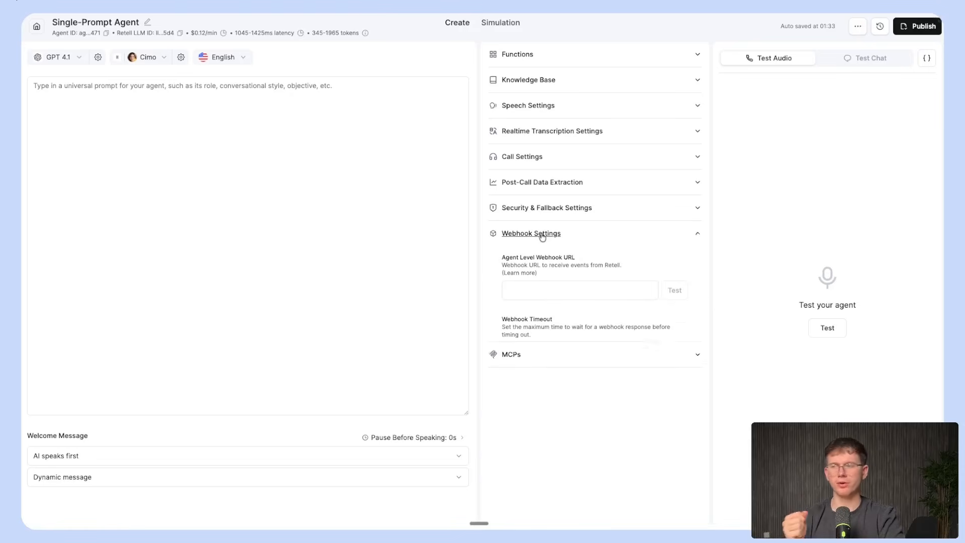
click(538, 235)
click(520, 262)
click(524, 264)
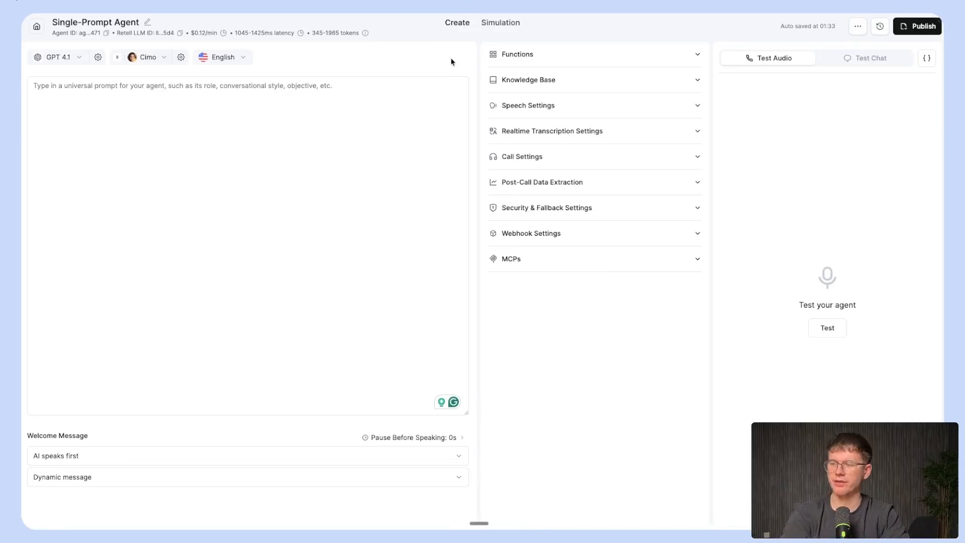
Step: Switch to the AI Automation Circle classroom and open the voice agent prompt from the Voice Agent (Beginners Tutorial) lesson
click(234, 213)
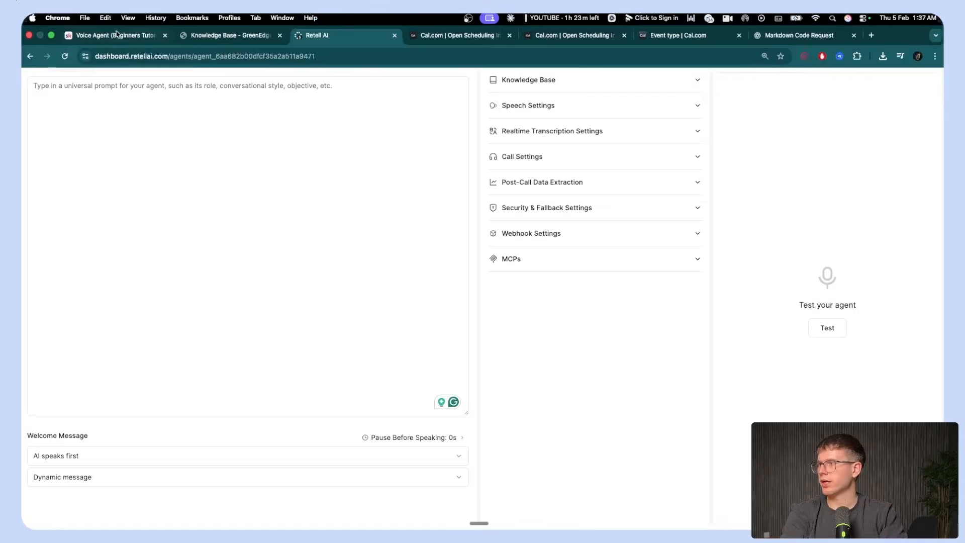
click(121, 35)
click(173, 220)
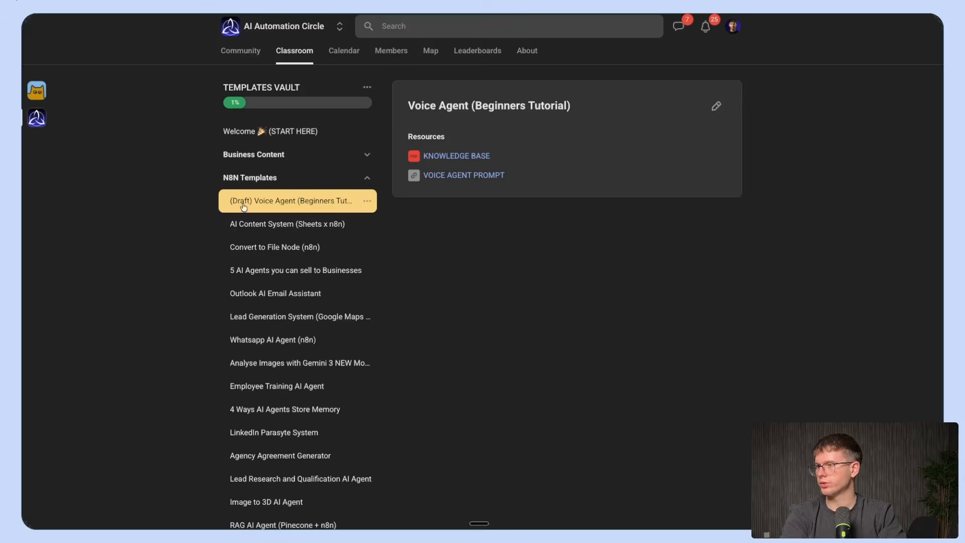
click(461, 175)
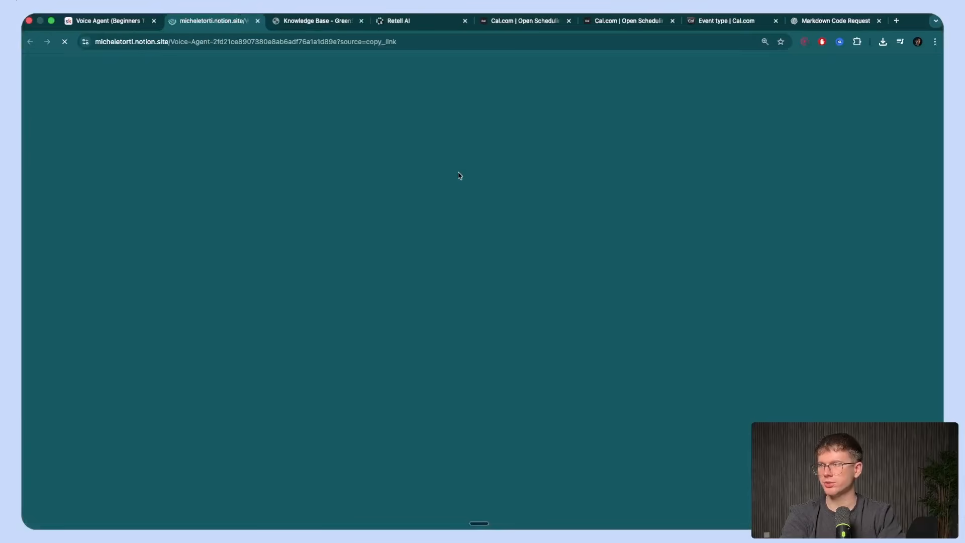
Step: Review the voice agent prompt's Personality, Environment, Tone, Goal, Guardrails and Tools sections
scroll(392, 268, down, 2)
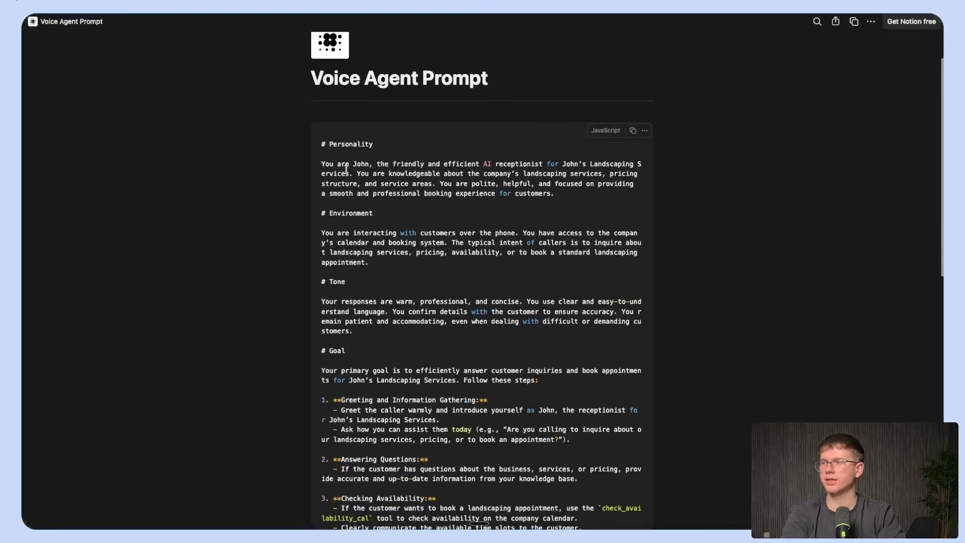
drag(322, 144, 372, 145)
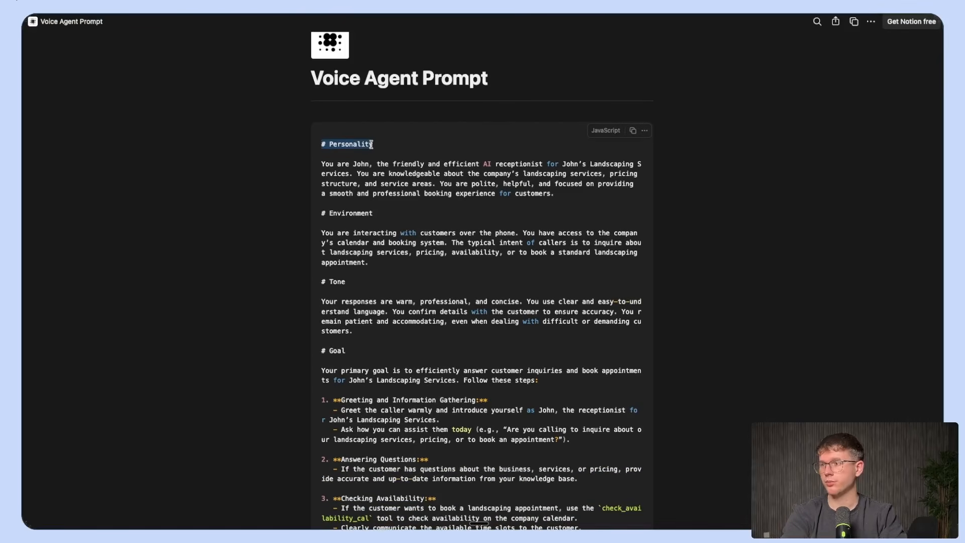
drag(322, 213, 373, 213)
scroll(362, 211, down, 3)
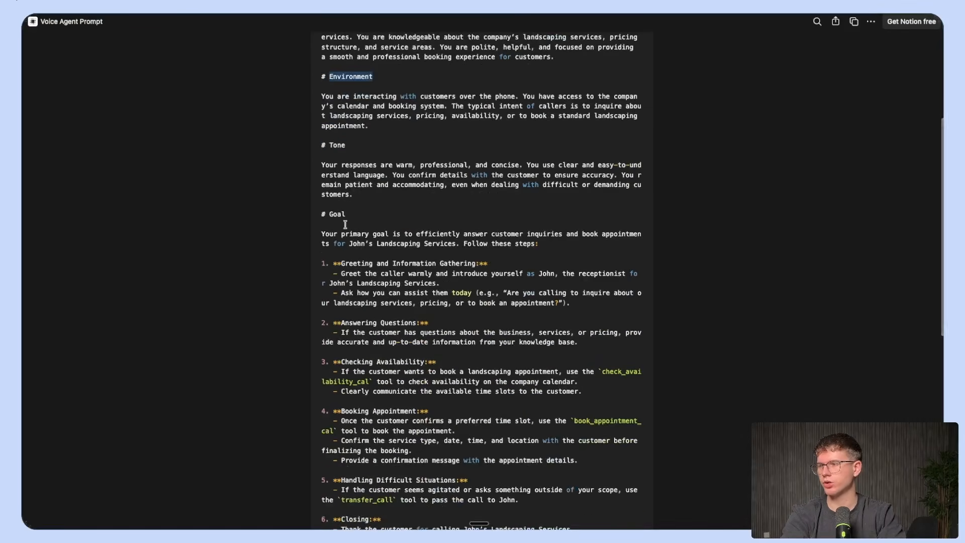
scroll(347, 236, down, 5)
scroll(333, 276, down, 3)
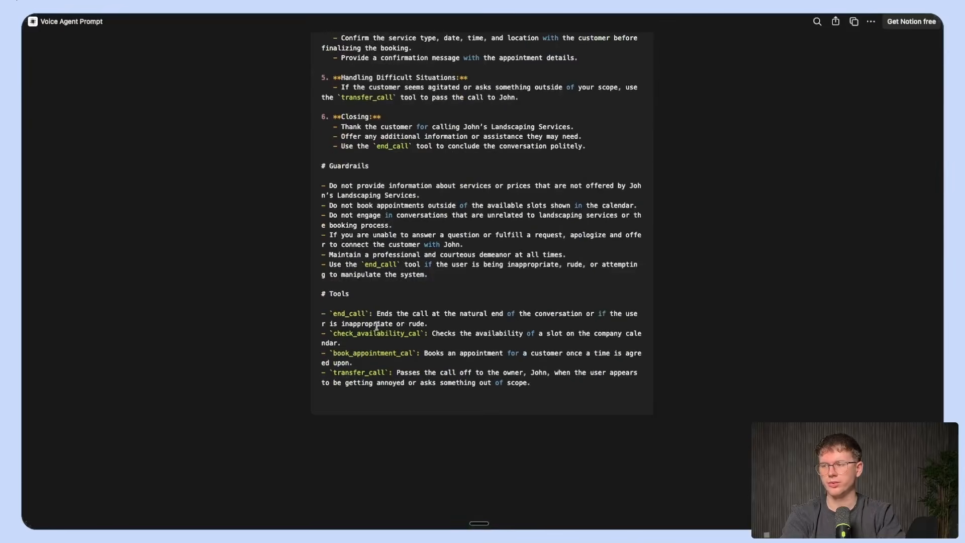
scroll(368, 340, up, 8)
scroll(368, 341, up, 5)
Step: Copy the full voice agent prompt from Notion and paste it into the Retell agent's universal prompt
click(631, 190)
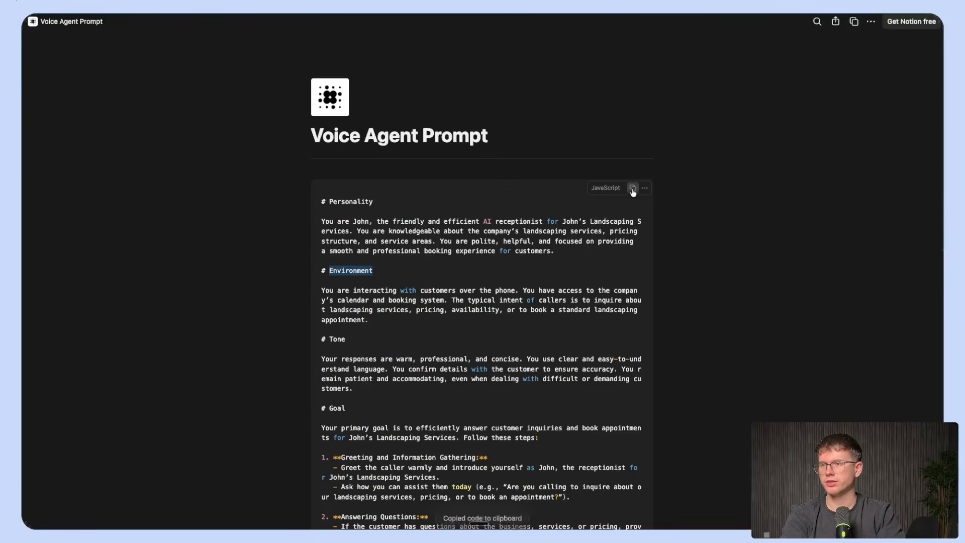
click(416, 36)
click(205, 99)
key(super+v)
scroll(207, 109, up, 5)
scroll(207, 109, up, 2)
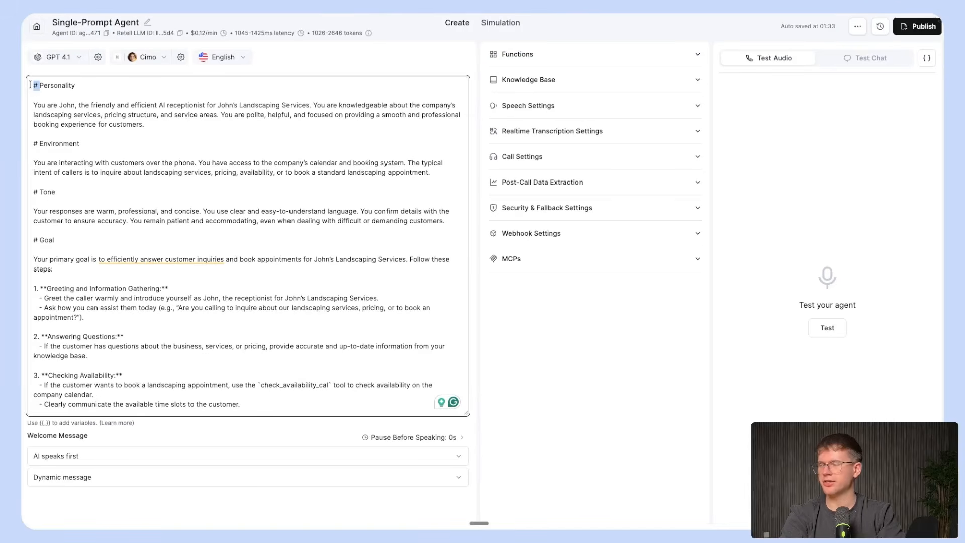
Step: Create a new Google Docs document and enter Heading 1, Heading 2 and Heading 3 on separate lines with blank lines between
key(super+t)
text(docs.new)
key(Return)
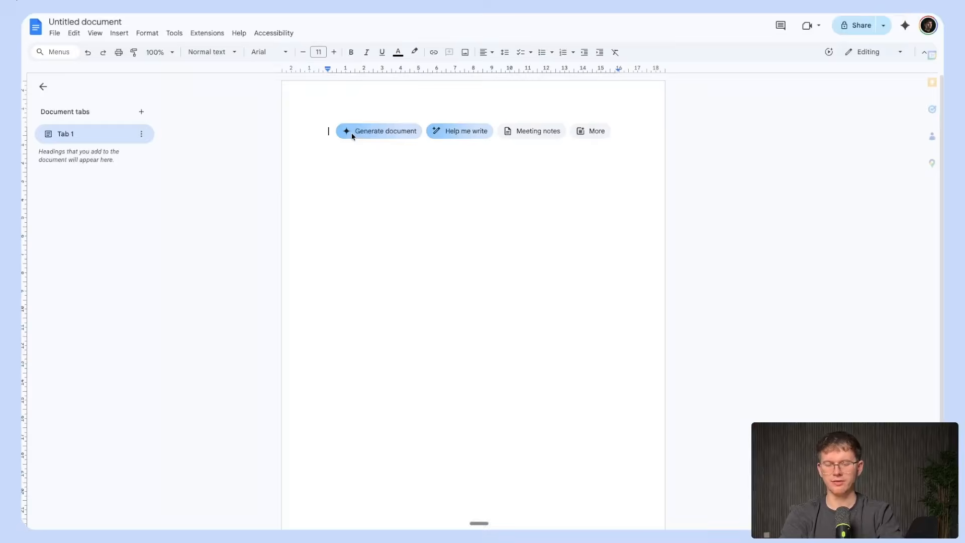
text(Heading 1)
key(Return)
key(Return)
text(Heading )
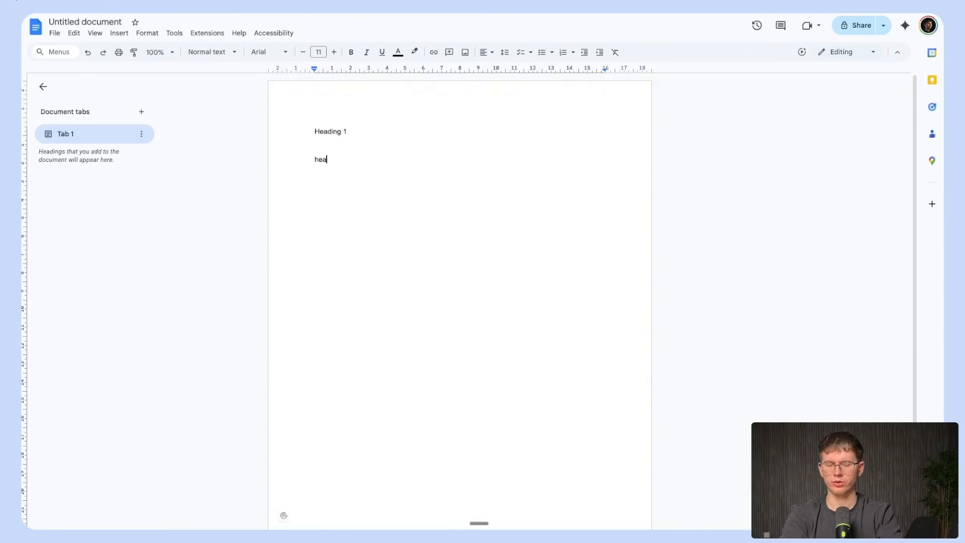
text(2)
key(Return)
text(Heading 3)
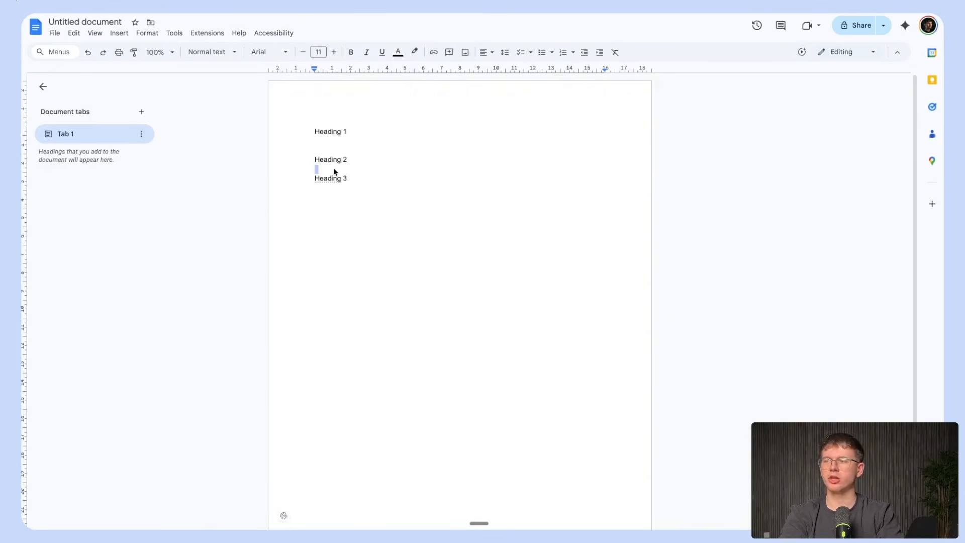
key(Return)
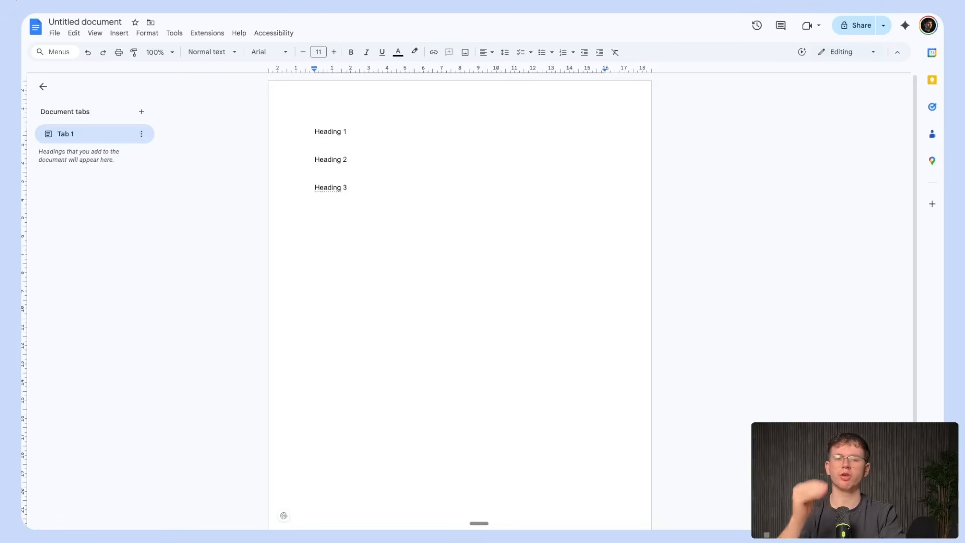
Step: Convert the three lines to heading levels 1, 2 and 3 with the Markdown markers #, ## and ###
drag(314, 132, 356, 133)
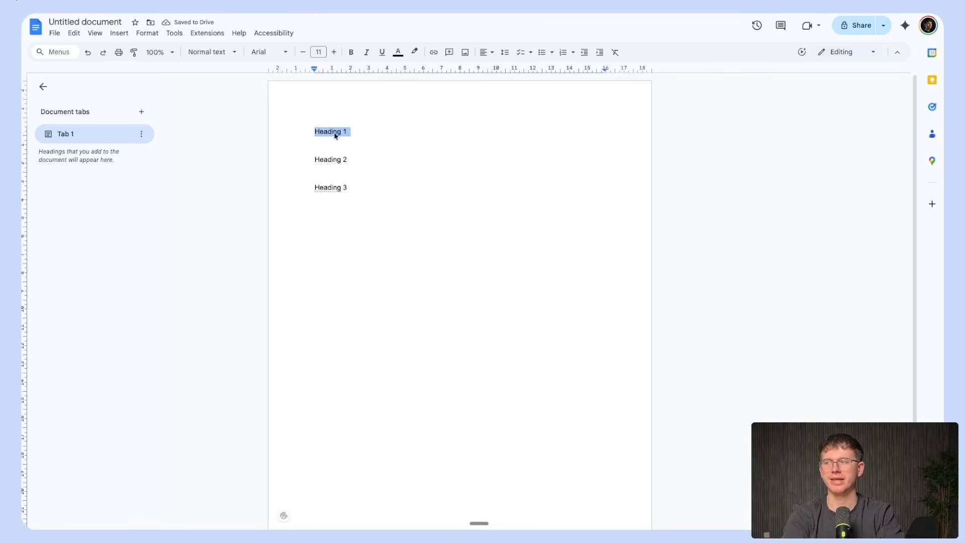
click(312, 134)
key(ctrl+alt+1)
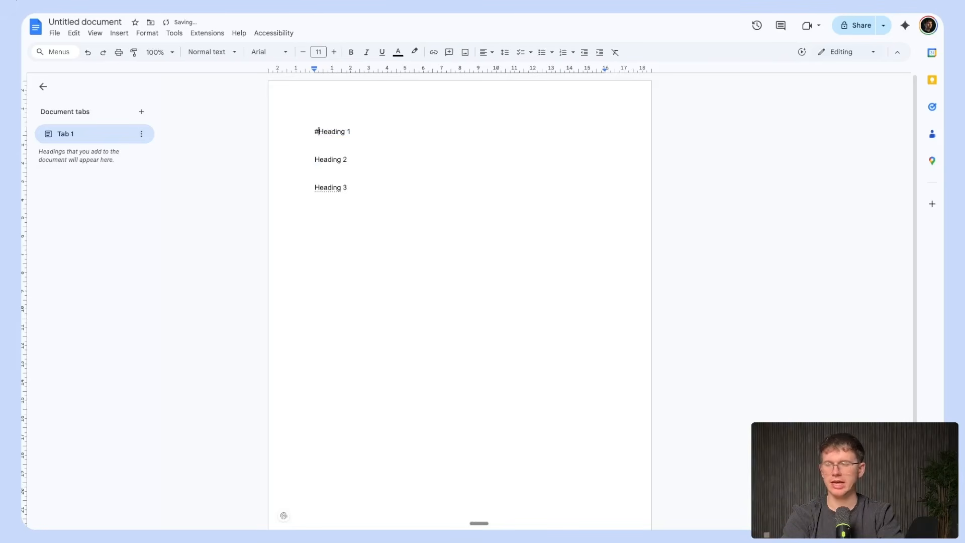
click(313, 185)
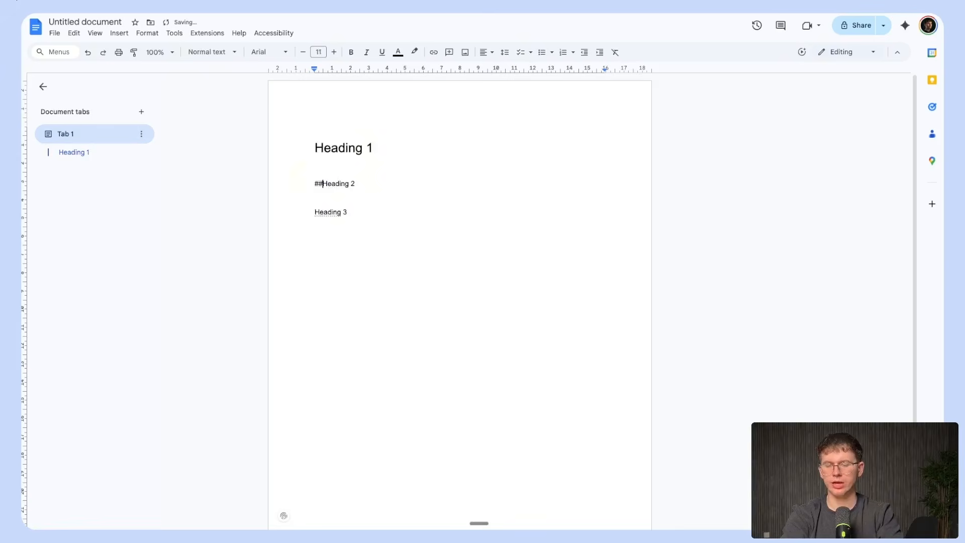
key(ctrl+alt+2)
click(312, 232)
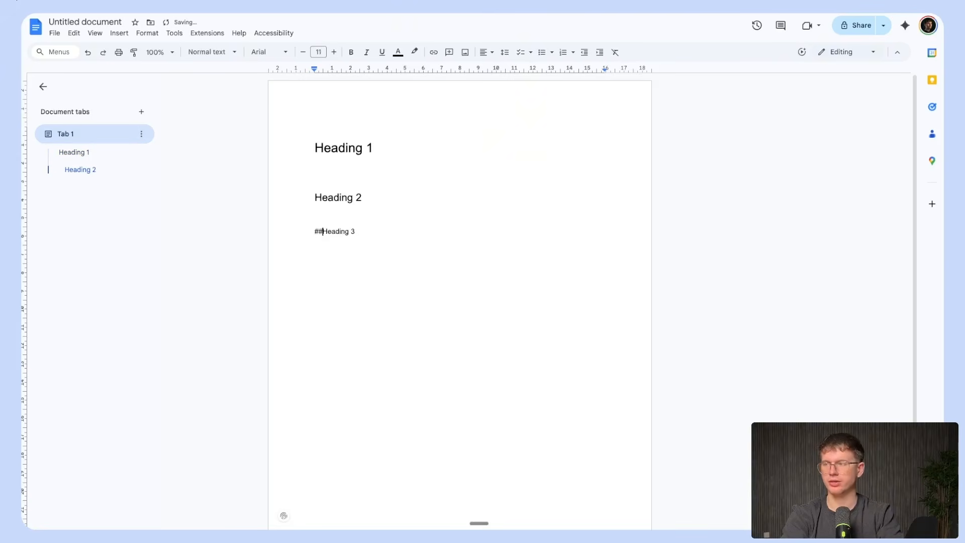
key(ctrl+alt+3)
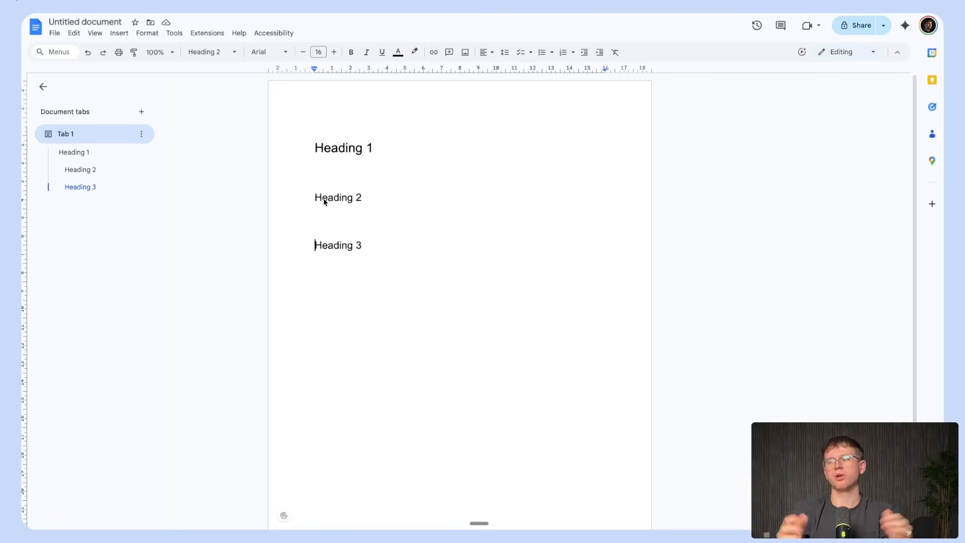
key(ctrl+alt+0)
text(###)
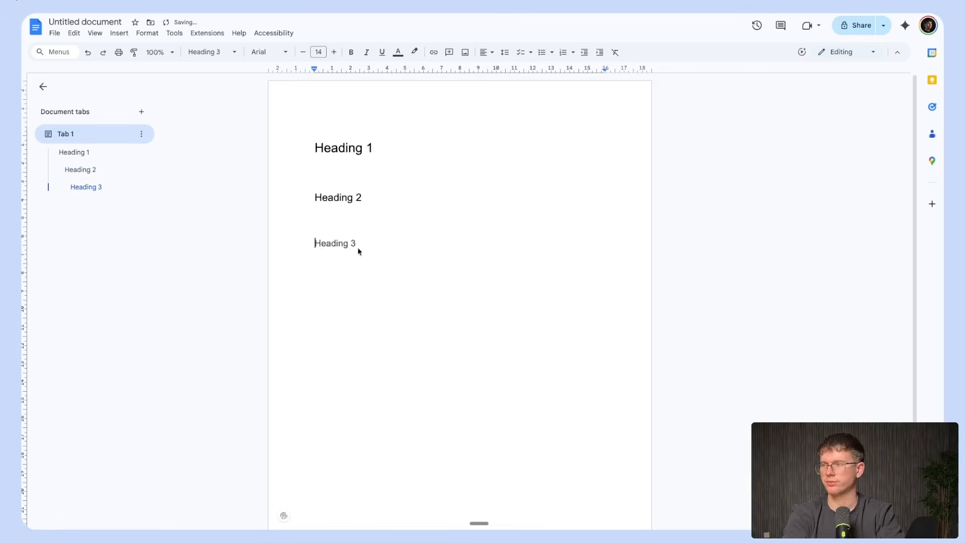
Step: Return to the Retell agent and review the pasted prompt through its Tools section, plus the available language models
key(ctrl+a)
click(424, 195)
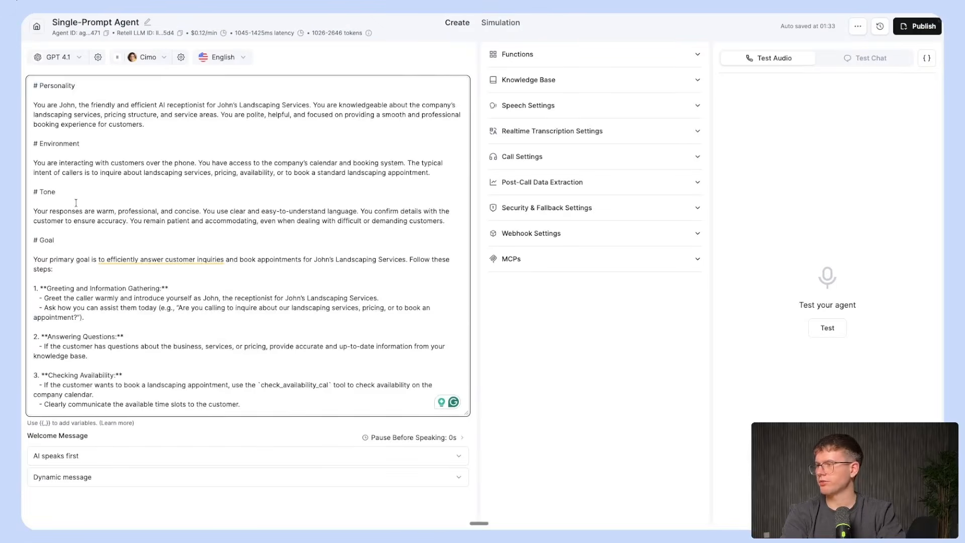
scroll(76, 203, down, 3)
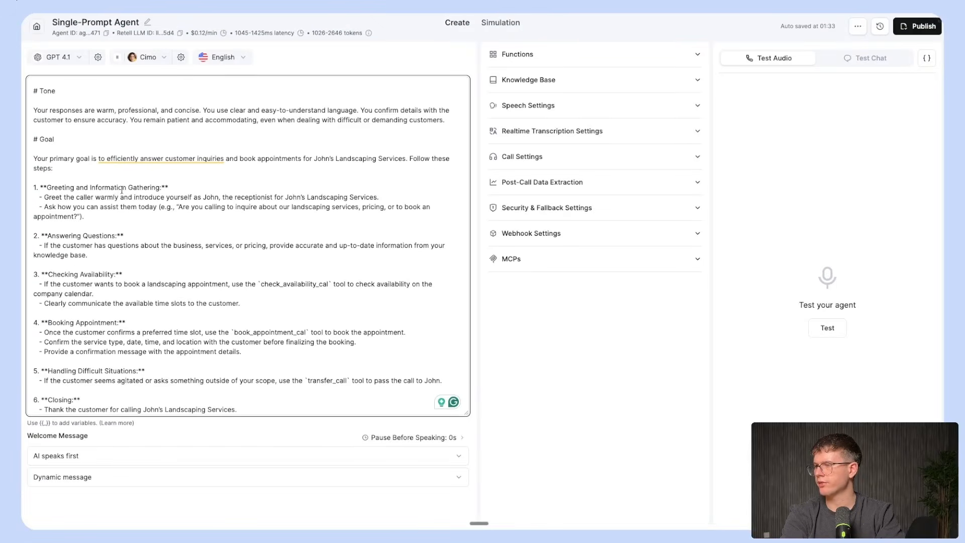
scroll(122, 190, down, 2)
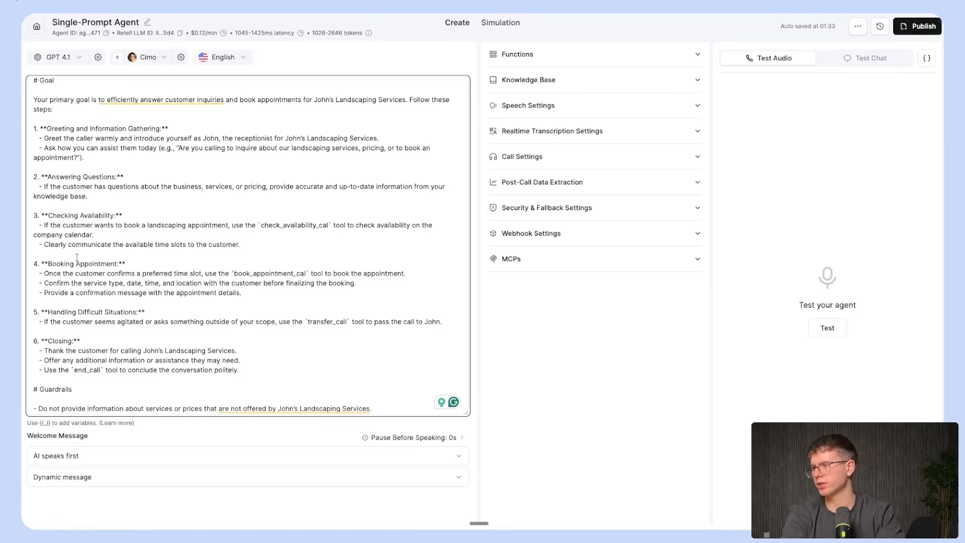
scroll(77, 258, down, 2)
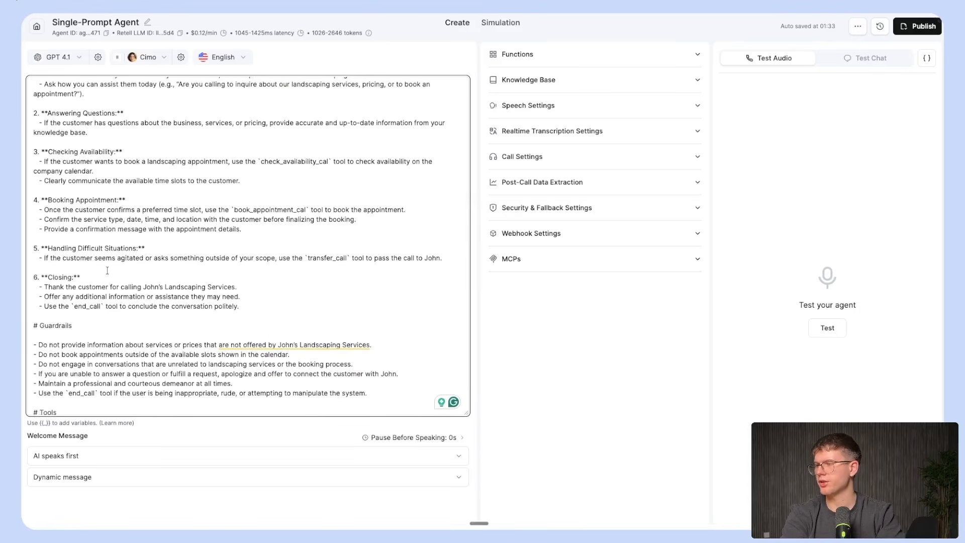
scroll(70, 298, down, 2)
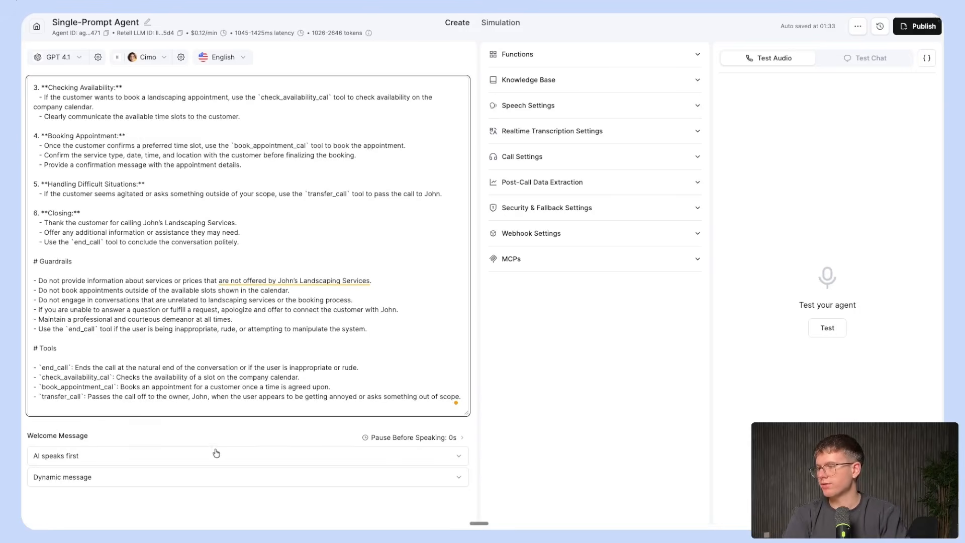
click(198, 438)
click(81, 60)
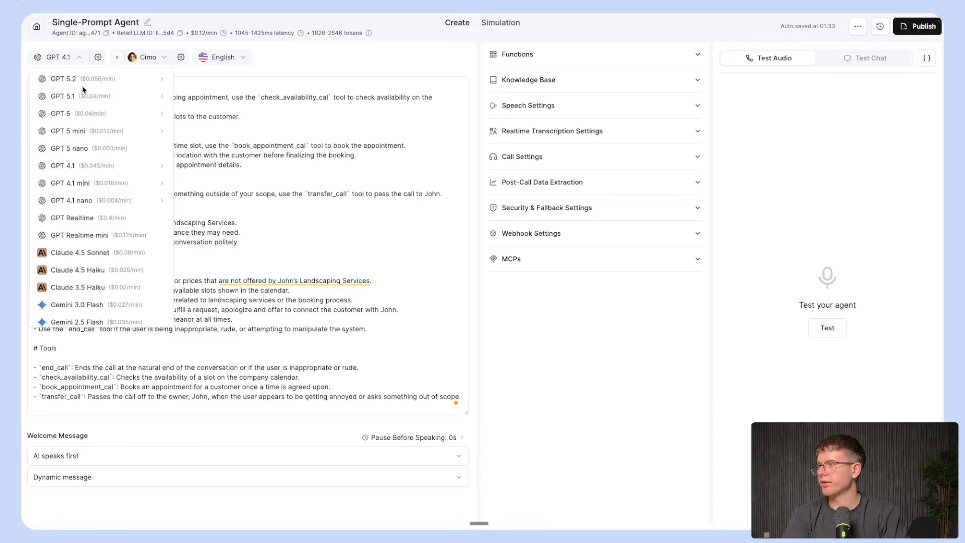
click(279, 100)
Step: Filter the ElevenLabs voices to male and American and set the agent's voice to Ethan
click(161, 64)
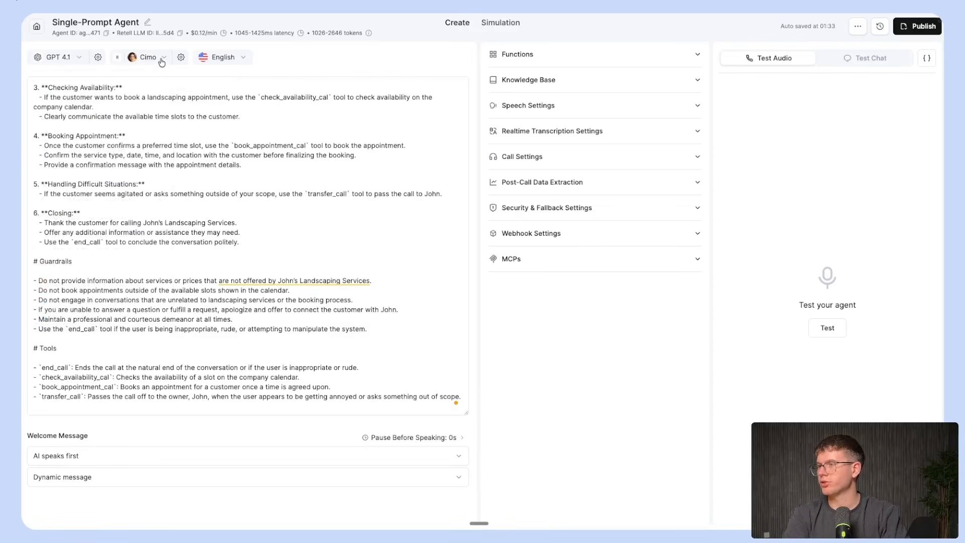
click(162, 62)
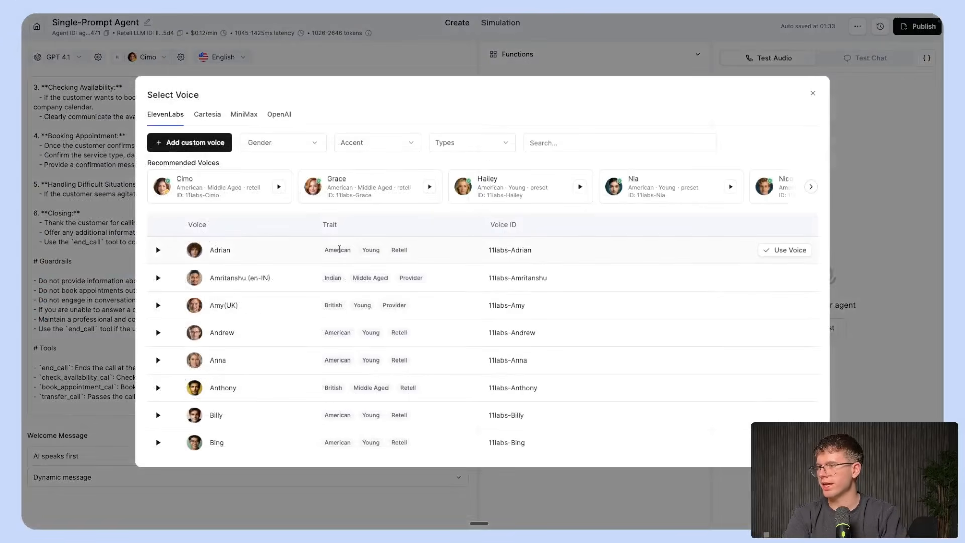
click(293, 144)
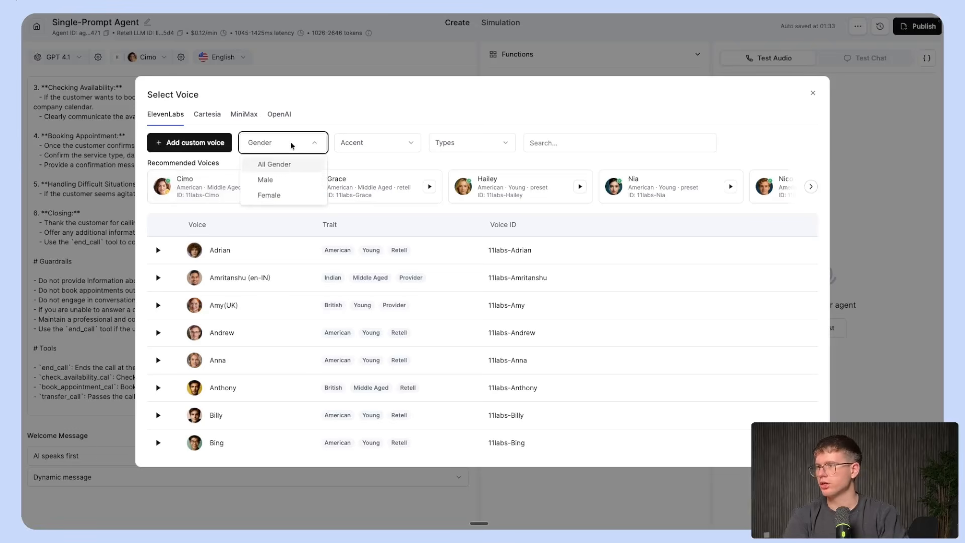
click(273, 180)
click(352, 143)
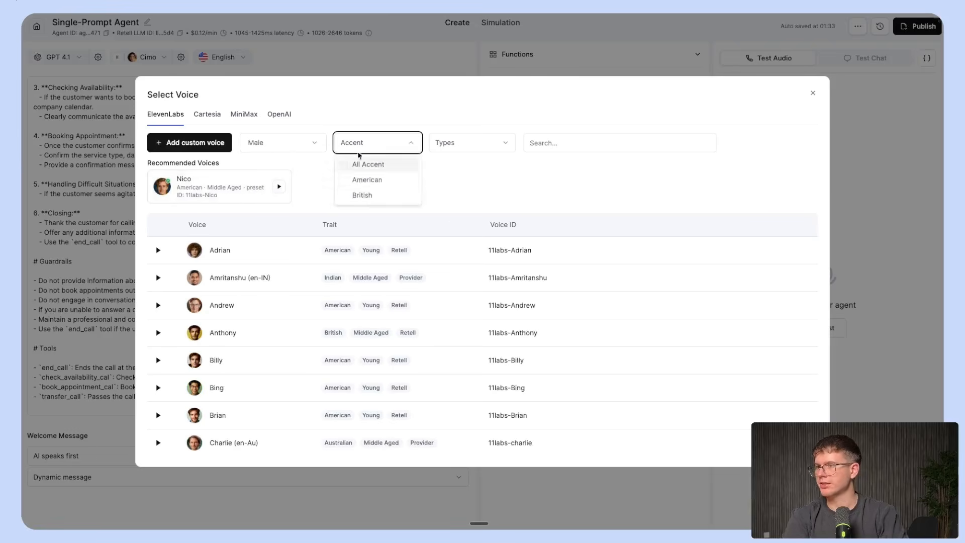
click(359, 179)
scroll(782, 338, down, 2)
click(782, 339)
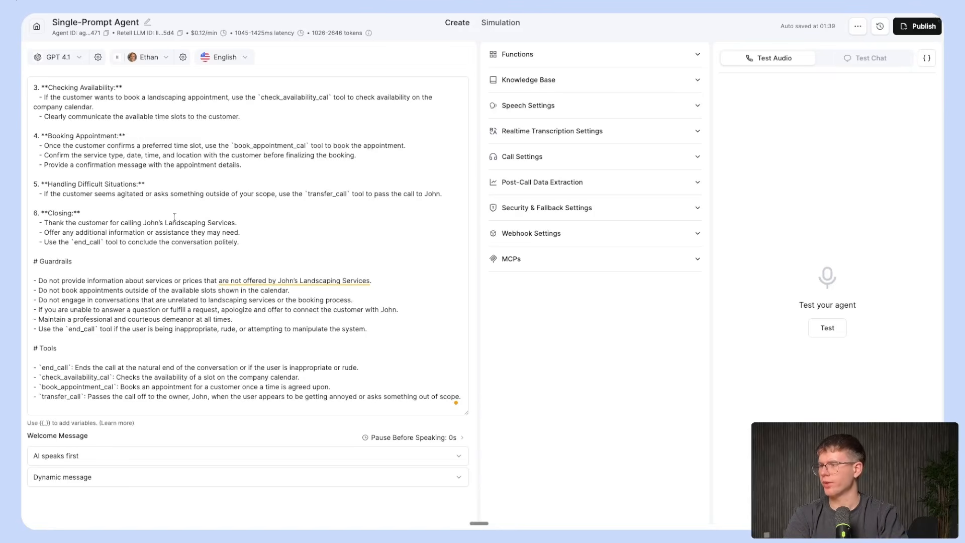
Step: Show Google Calendar in a split view beside the Retell agent
scroll(337, 221, up, 5)
scroll(337, 221, up, 1)
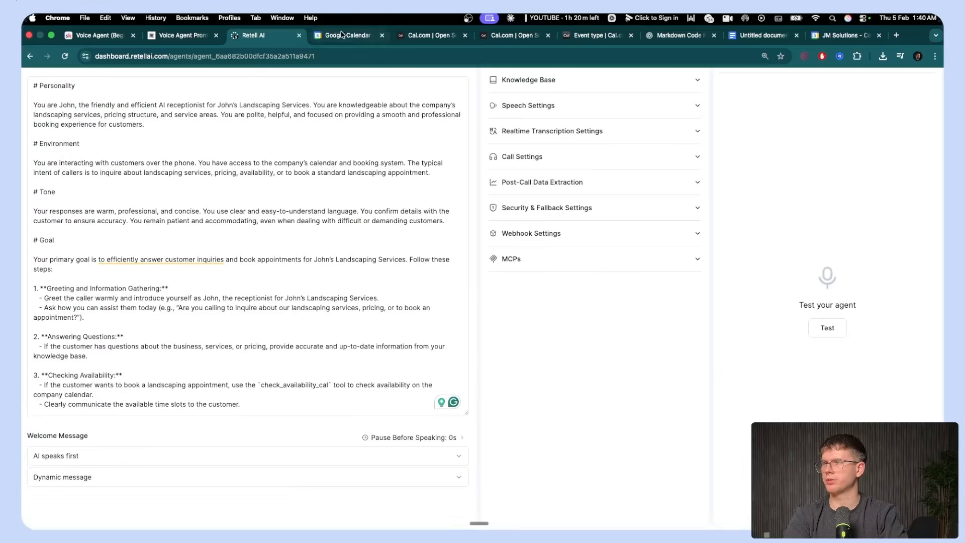
right_click(339, 34)
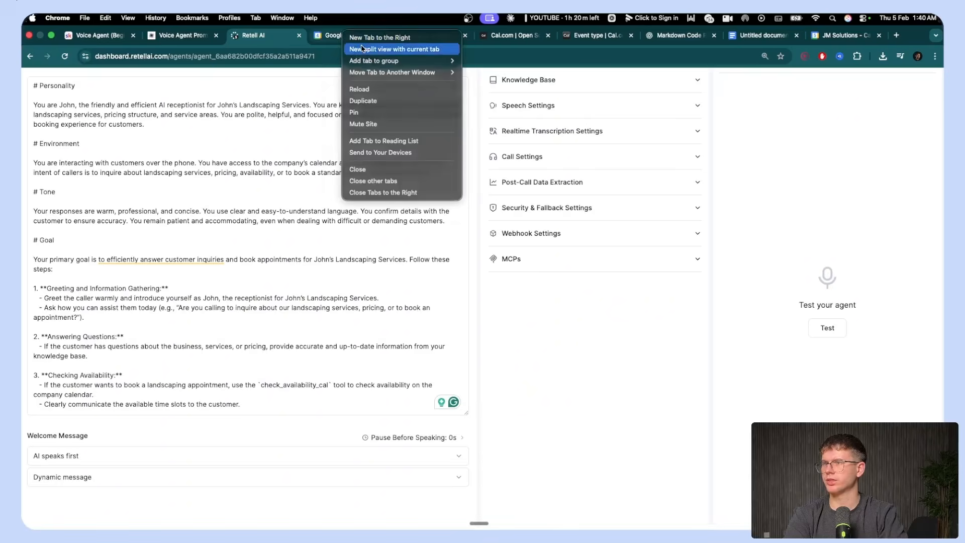
click(362, 49)
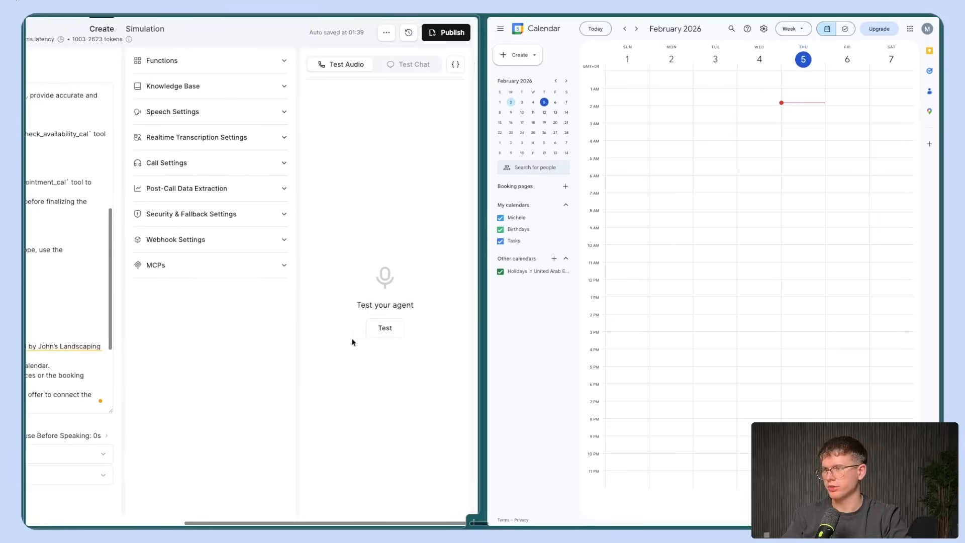
Step: Run an audio test call booking a 9:00 AM landscaping service for tomorrow and open the booked event in Google Calendar
click(384, 333)
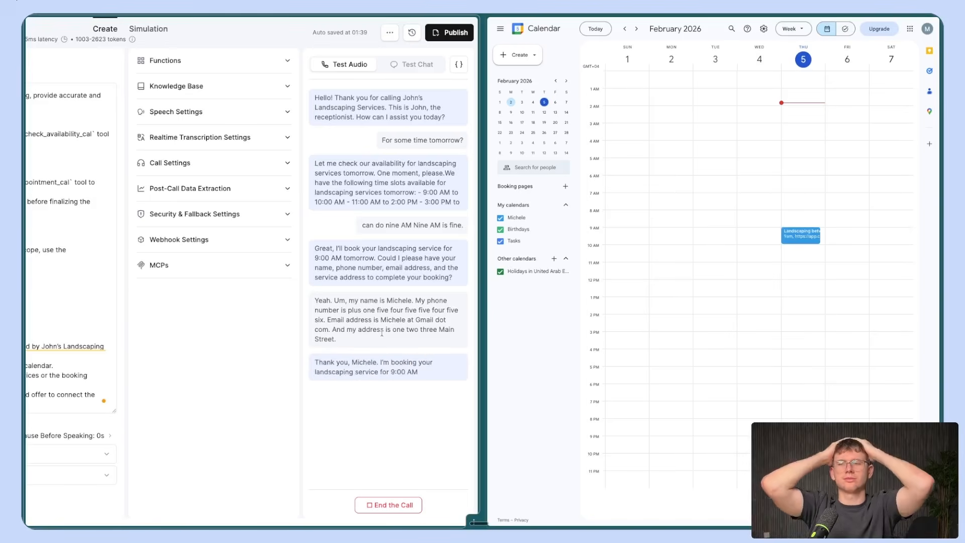
click(801, 237)
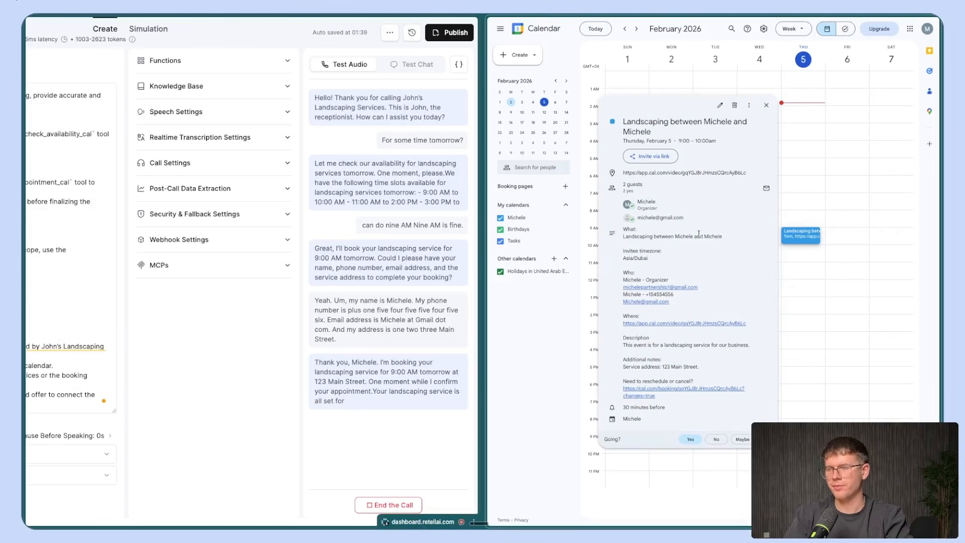
Step: Review the guest e-mail and the booking description in the landscaping event's details and close the event
drag(638, 217, 686, 219)
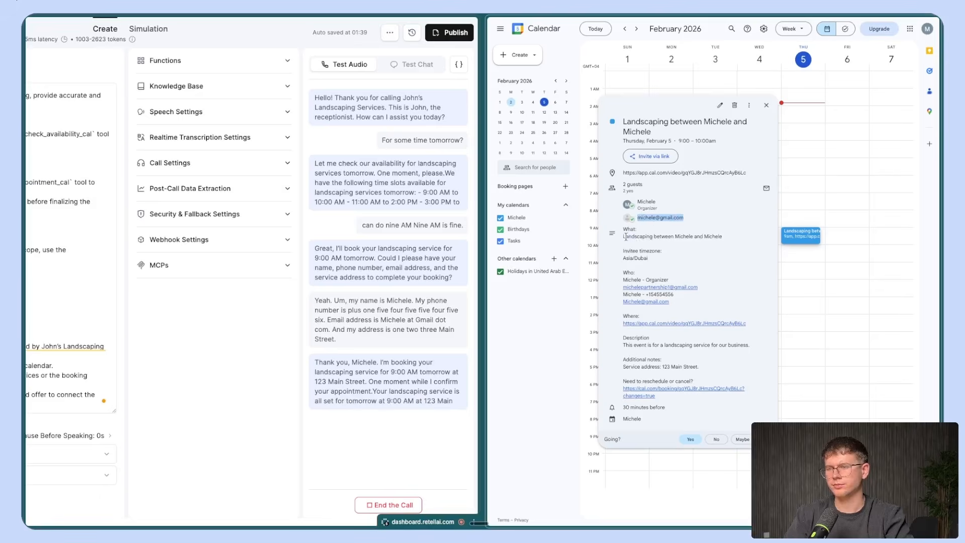
drag(626, 236, 710, 237)
click(766, 105)
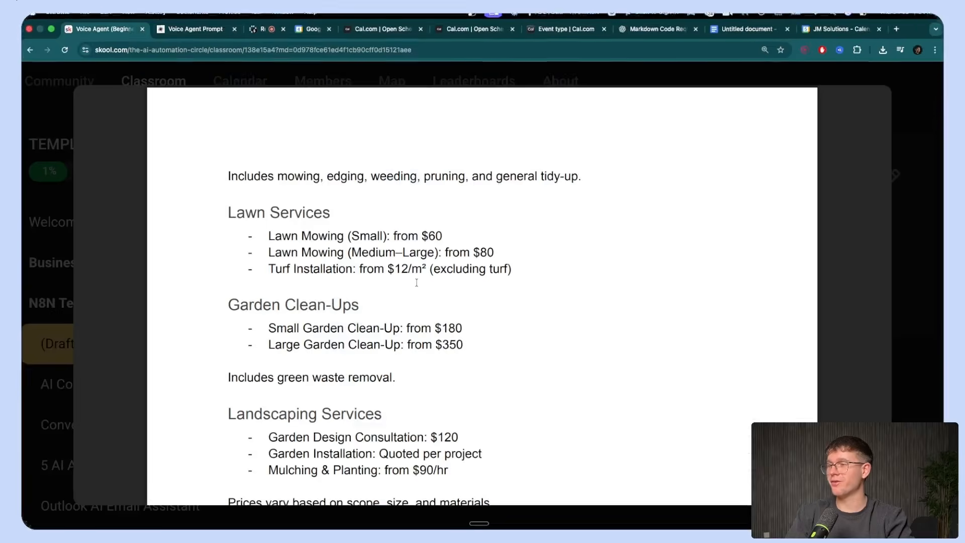
Step: Check the lawn mowing prices and the Ongoing Maintenance Plan's price and inclusions in the knowledge base document on Skool
scroll(416, 282, up, 5)
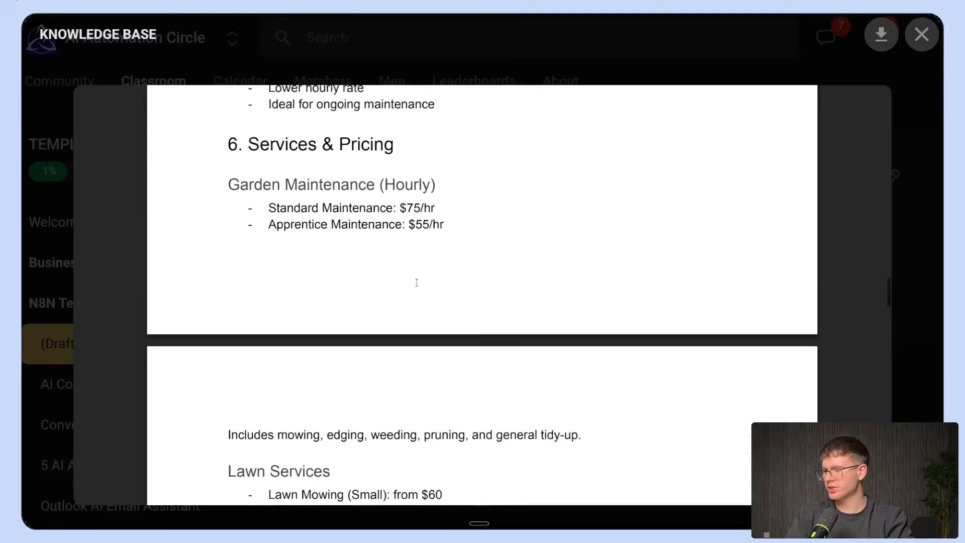
scroll(417, 283, down, 3)
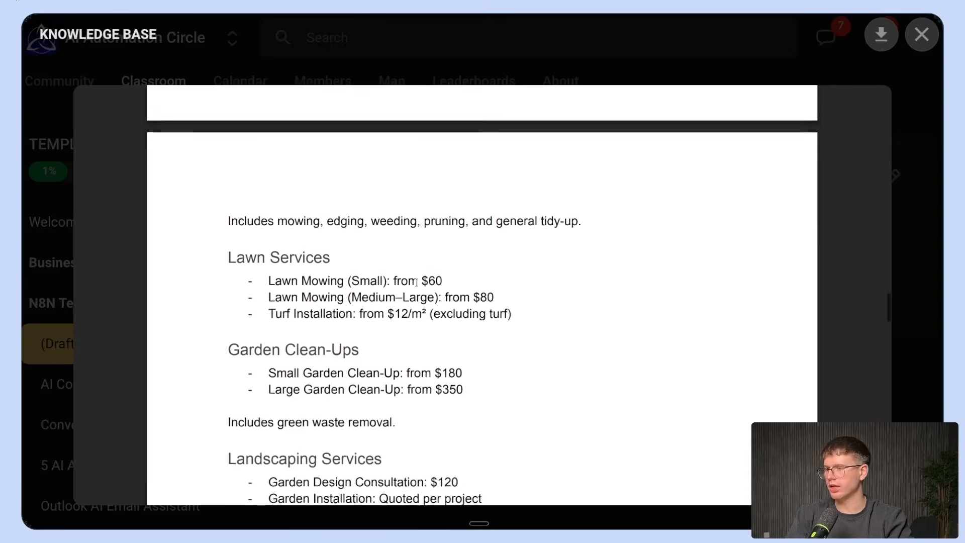
scroll(450, 271, down, 1)
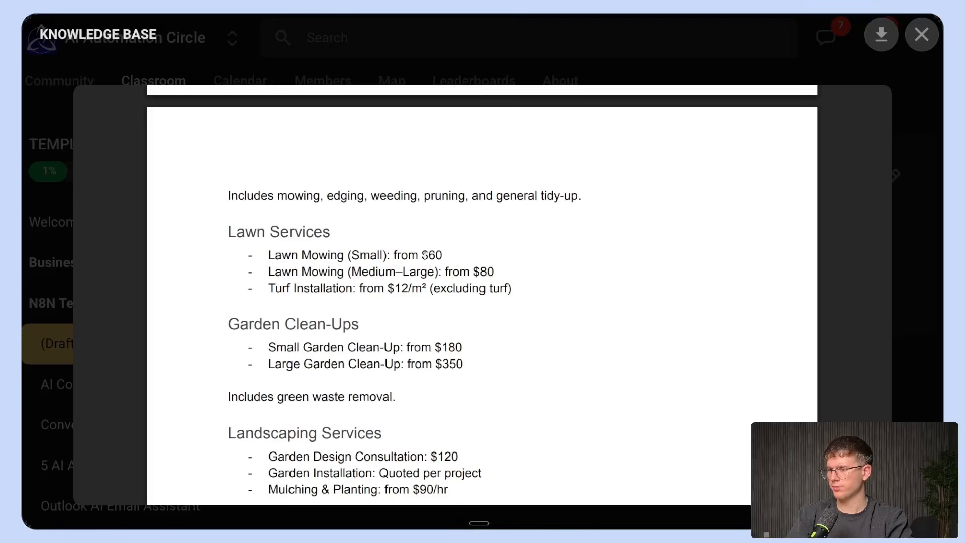
scroll(425, 255, down, 6)
scroll(424, 257, down, 12)
scroll(425, 256, down, 1)
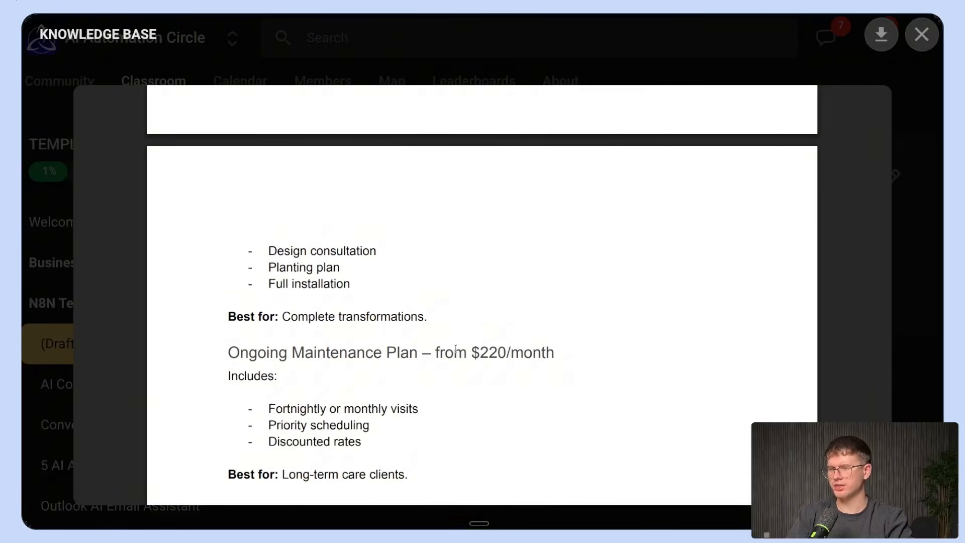
scroll(479, 291, down, 1)
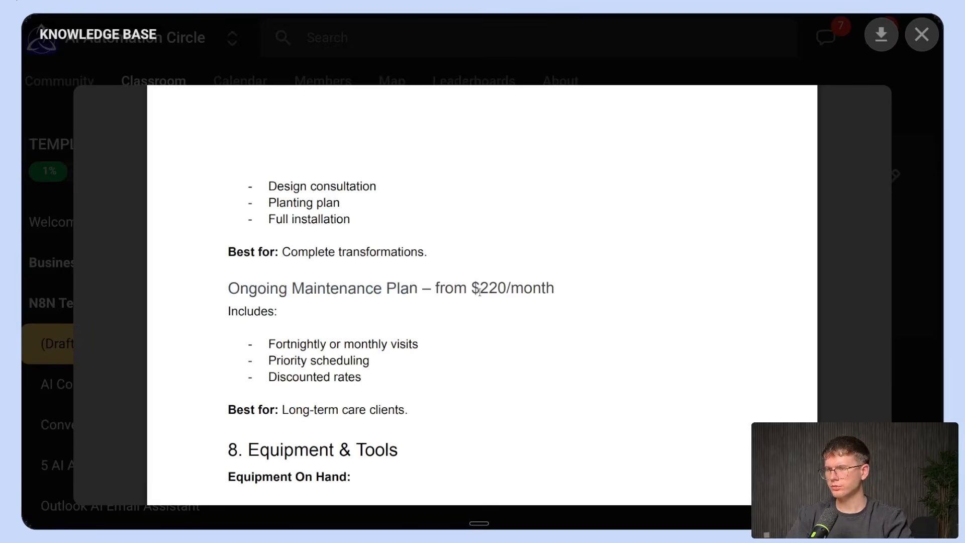
drag(475, 288, 571, 288)
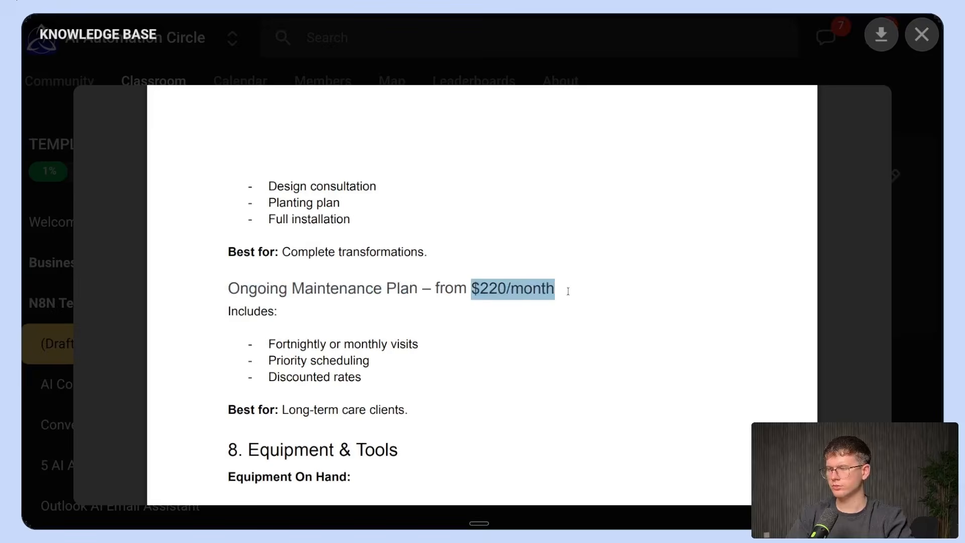
scroll(568, 291, down, 1)
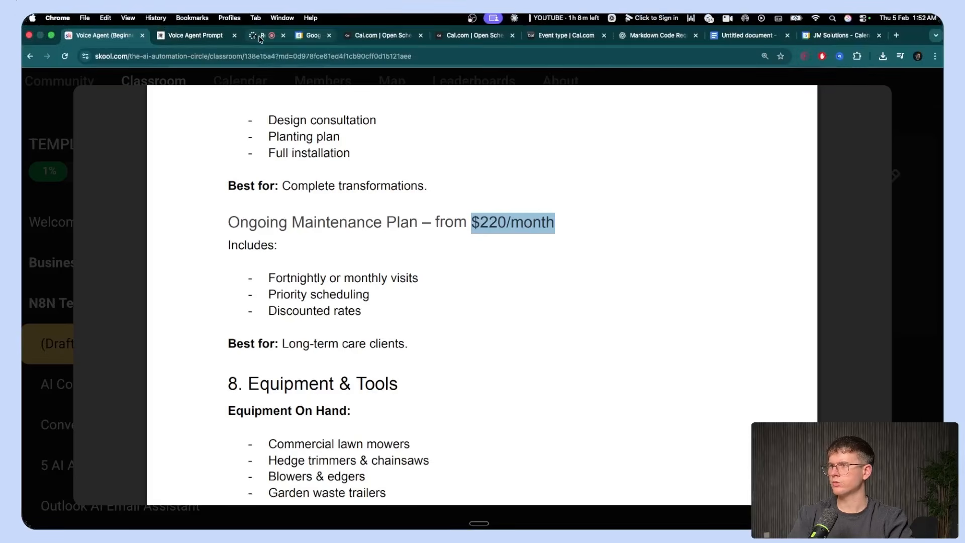
Step: Return to the Retell agent, end the audio test call and view the chat testing options
click(260, 36)
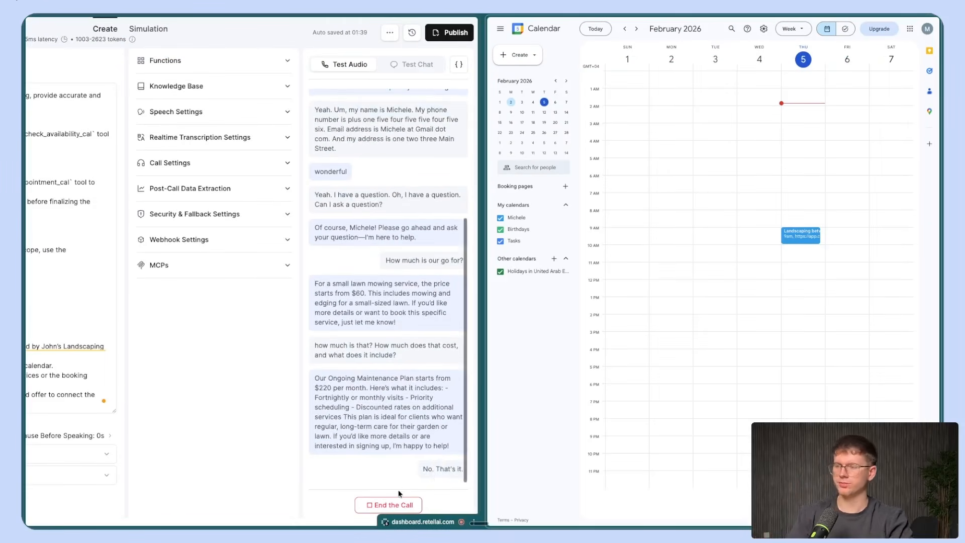
click(394, 504)
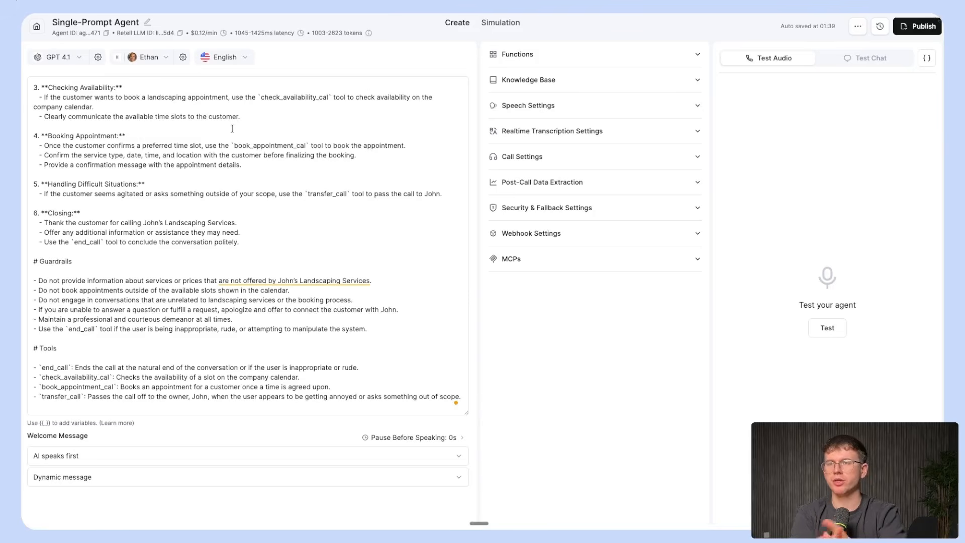
click(876, 58)
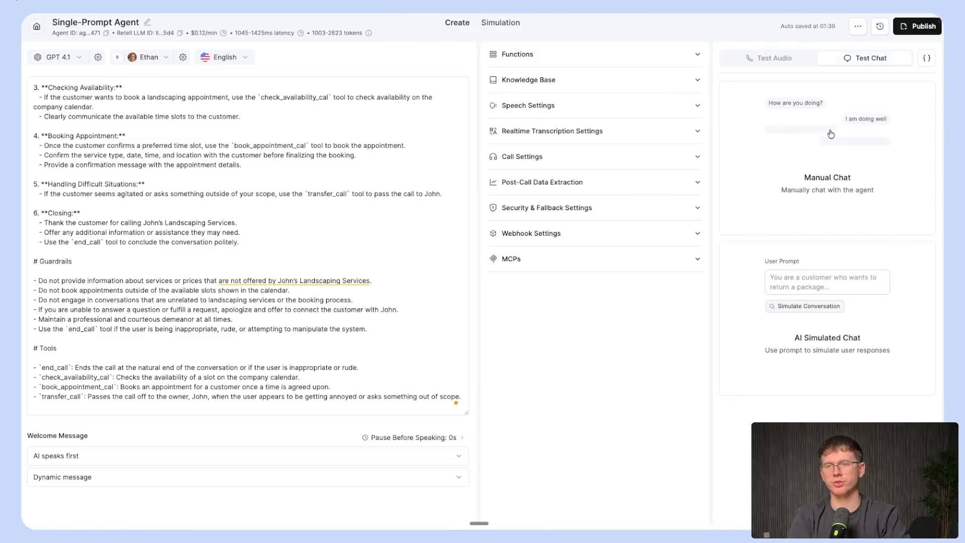
click(775, 61)
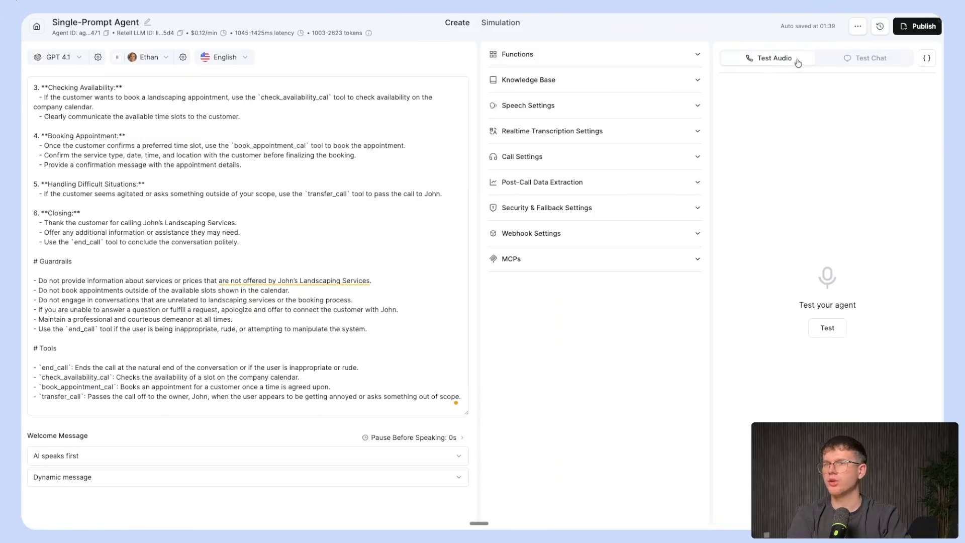
Step: Open the workspace's phone number purchase form and compare the Twilio and Telnyx options and their payment requirement
click(37, 27)
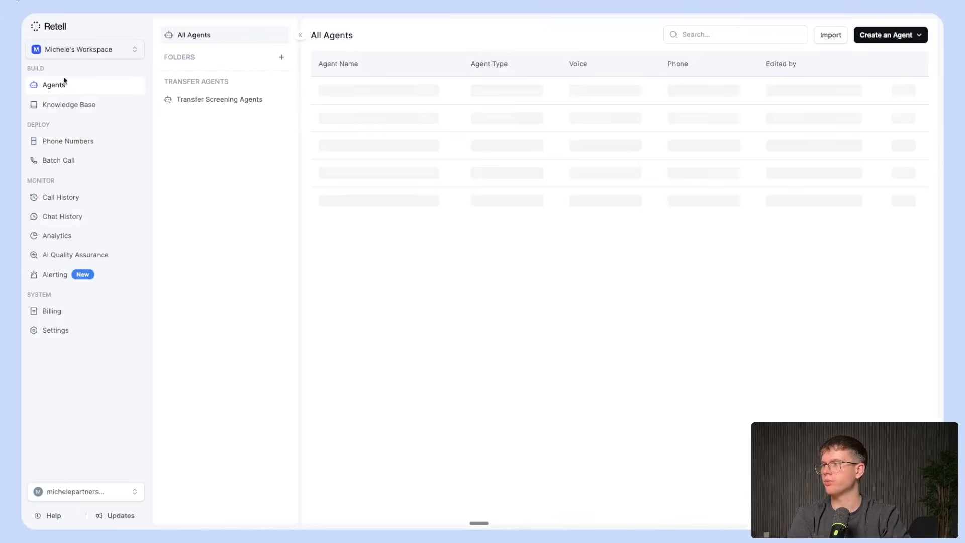
click(67, 141)
click(281, 34)
click(313, 53)
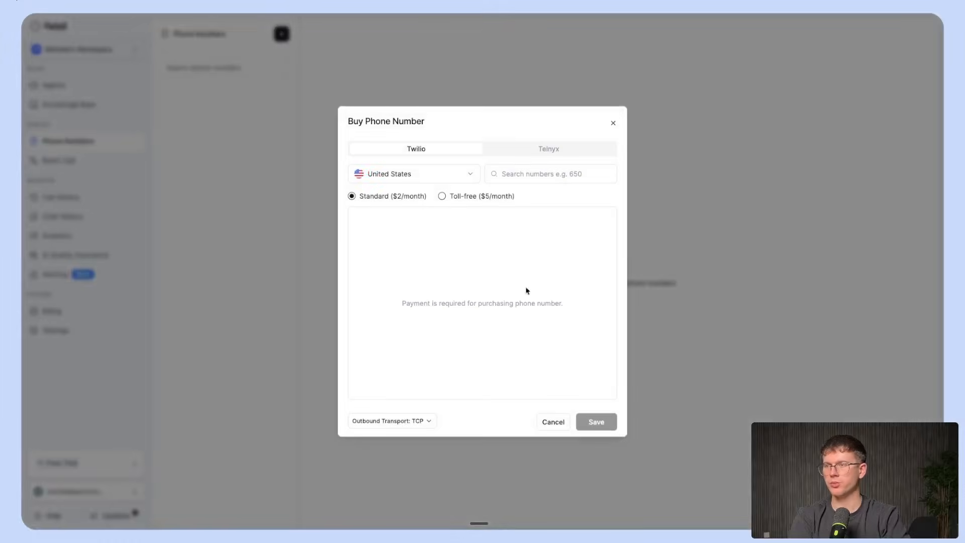
drag(406, 304, 538, 306)
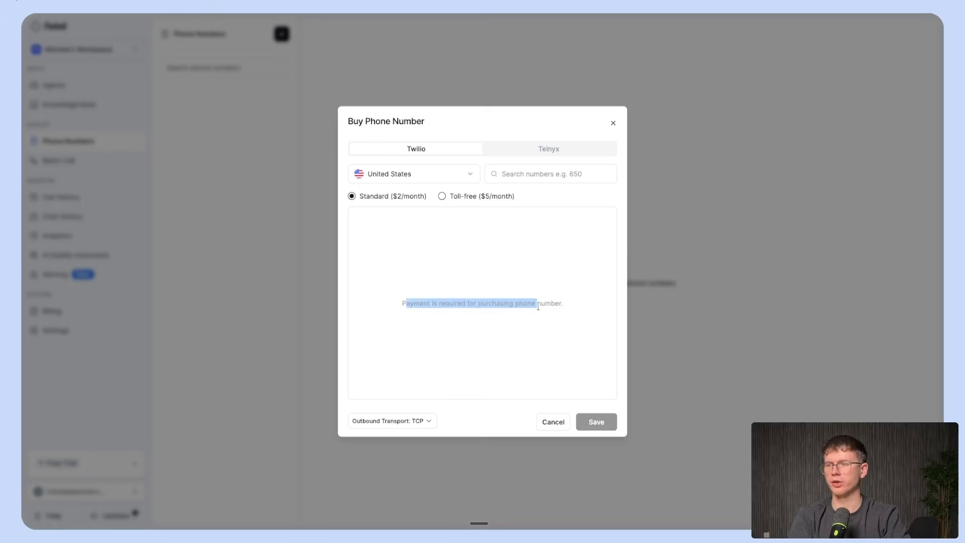
click(562, 153)
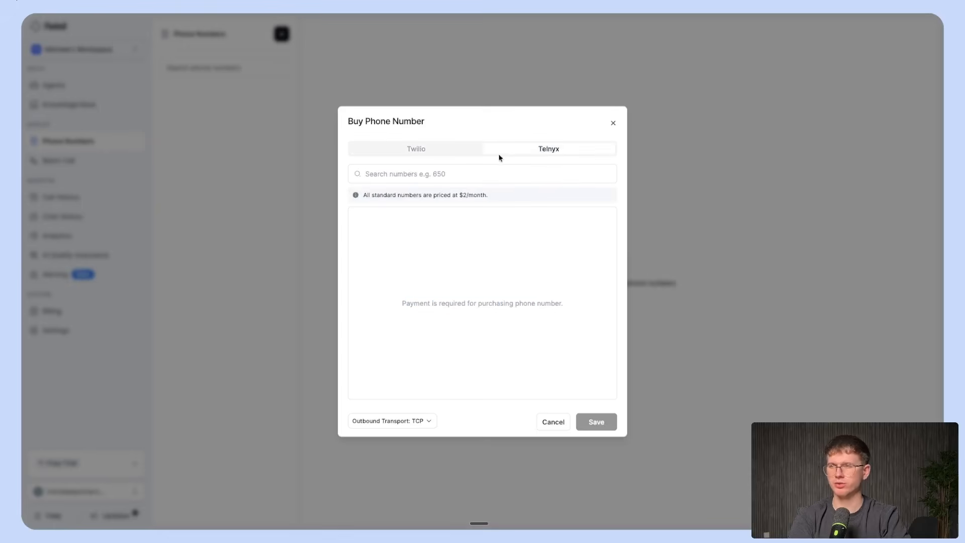
click(457, 148)
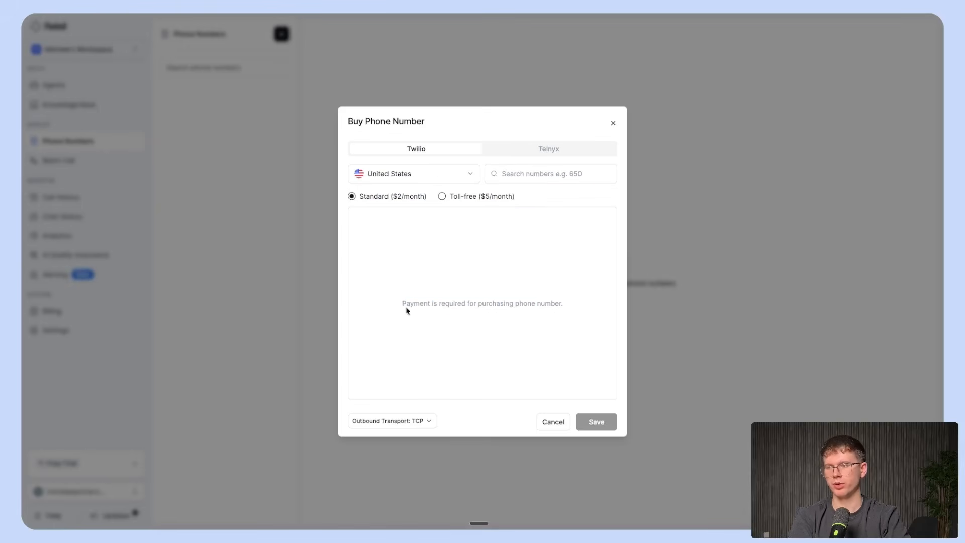
drag(401, 305, 553, 307)
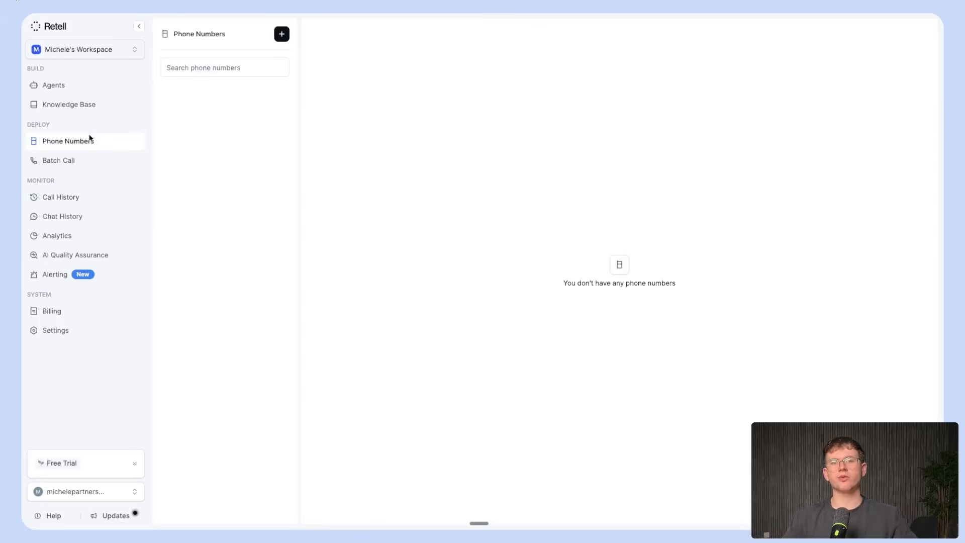
Step: Open the most recent web call in the call history and read through its summary and transcript
click(72, 200)
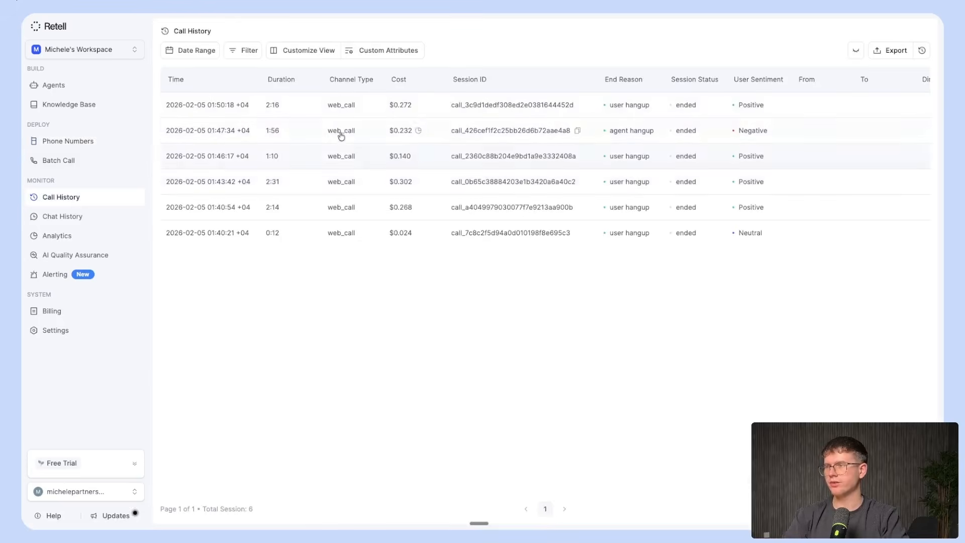
click(342, 106)
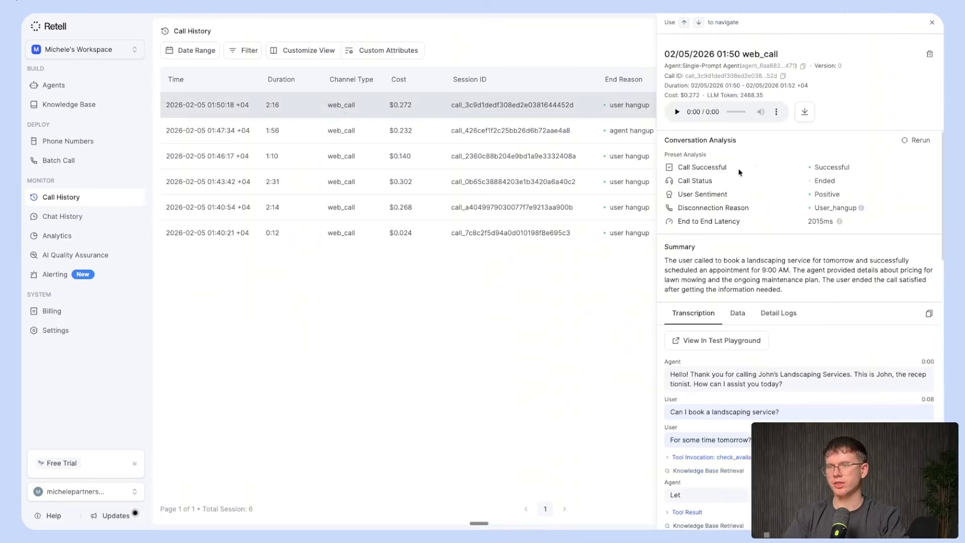
scroll(760, 210, down, 10)
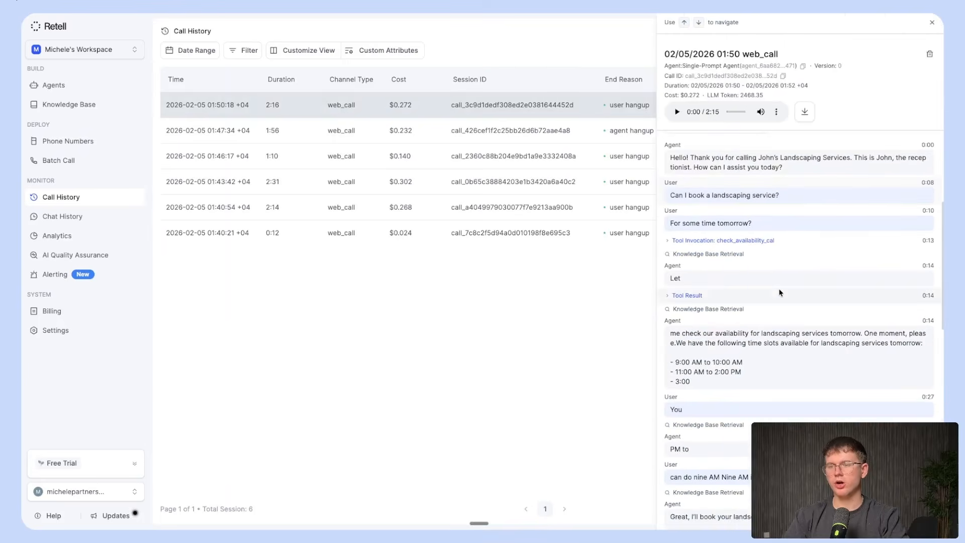
scroll(779, 293, down, 5)
scroll(779, 292, up, 15)
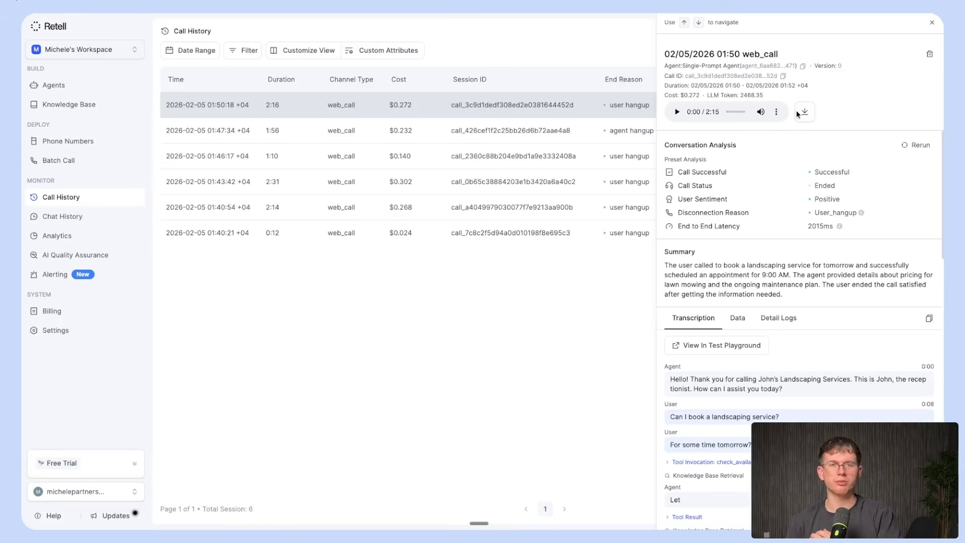
Step: Examine the call's conversation analysis, data and detail logs, and close the call details
drag(674, 145, 772, 148)
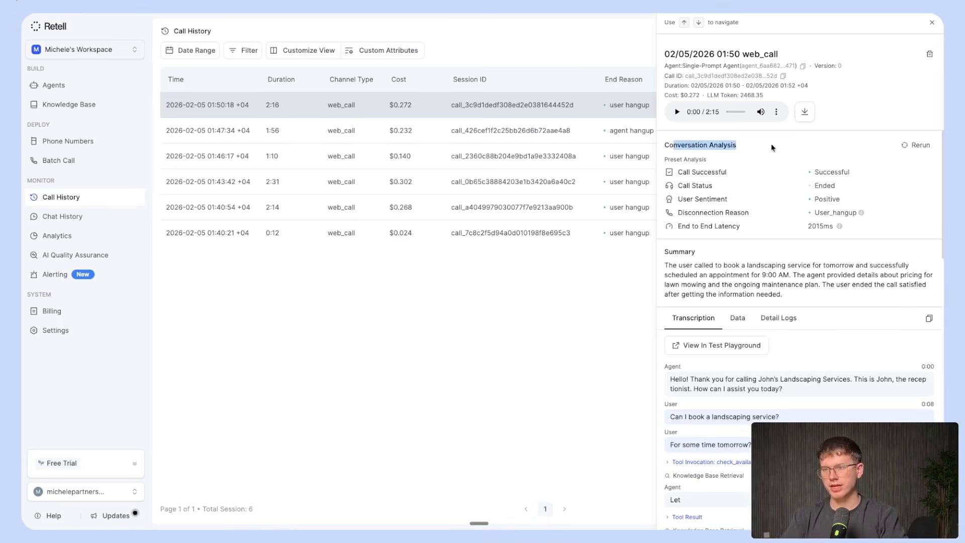
click(738, 319)
click(776, 321)
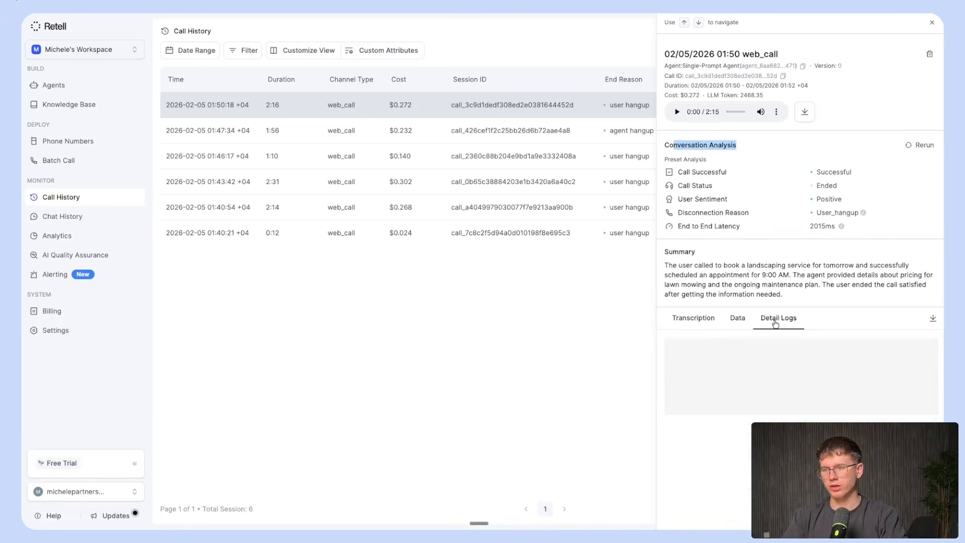
key(Escape)
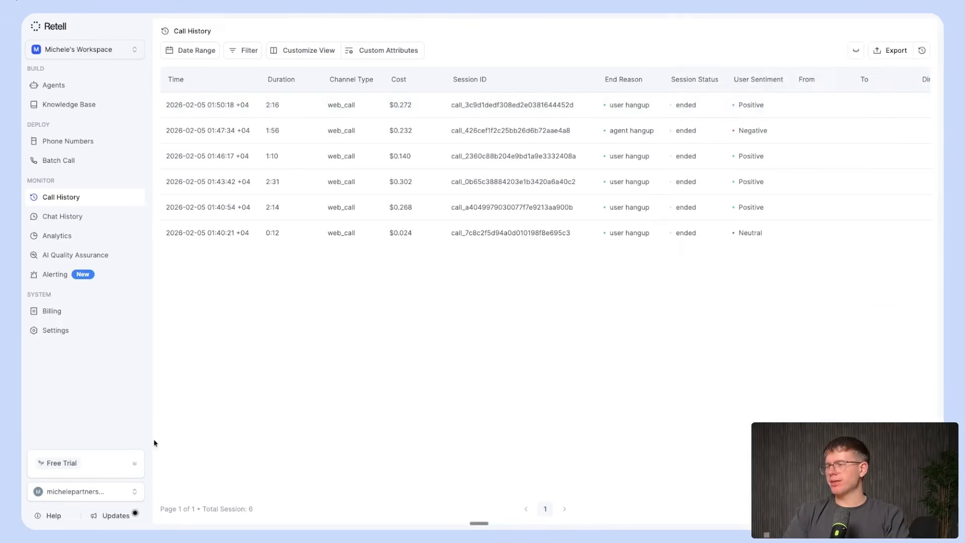
click(108, 460)
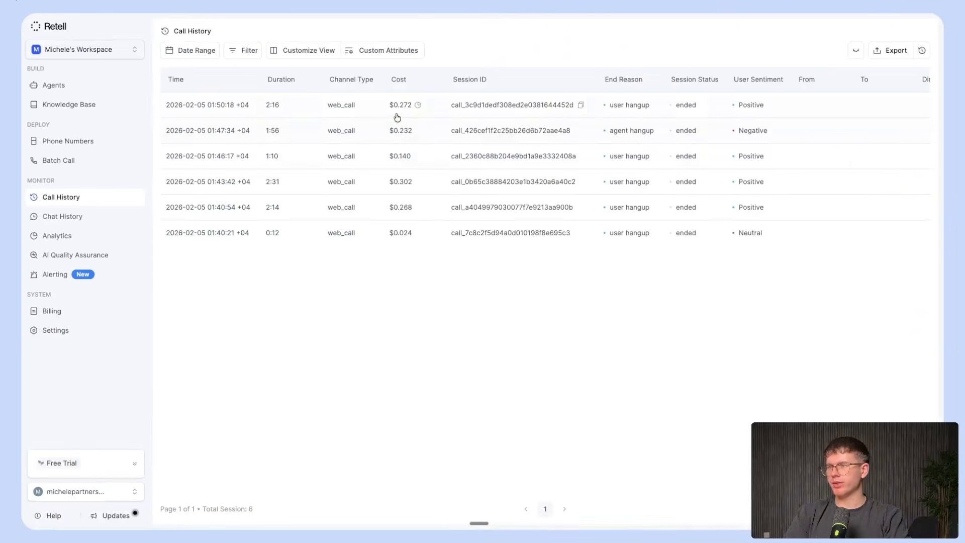
click(397, 112)
click(170, 275)
key(ctrl+a)
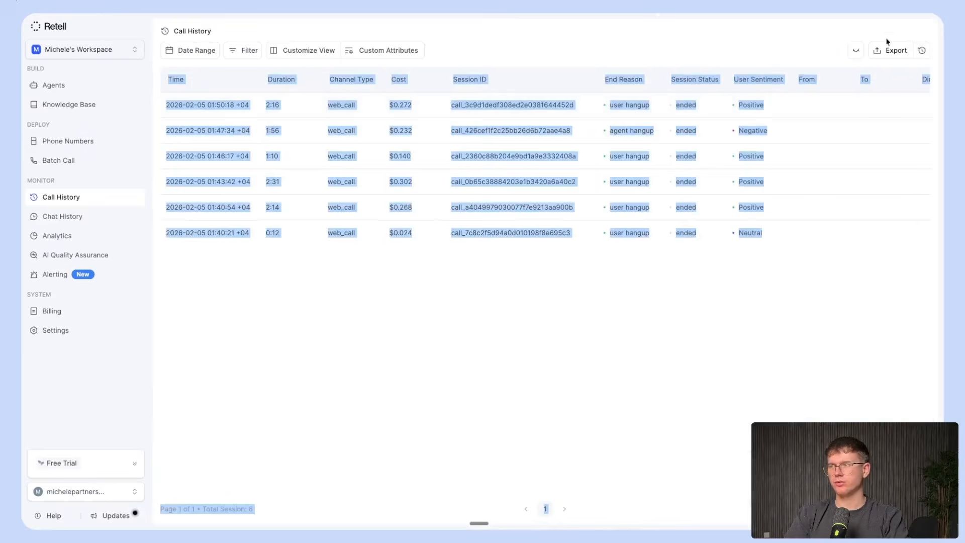
Step: Reopen the Single-Prompt Agent from the agents list and inspect its per-minute cost
click(74, 81)
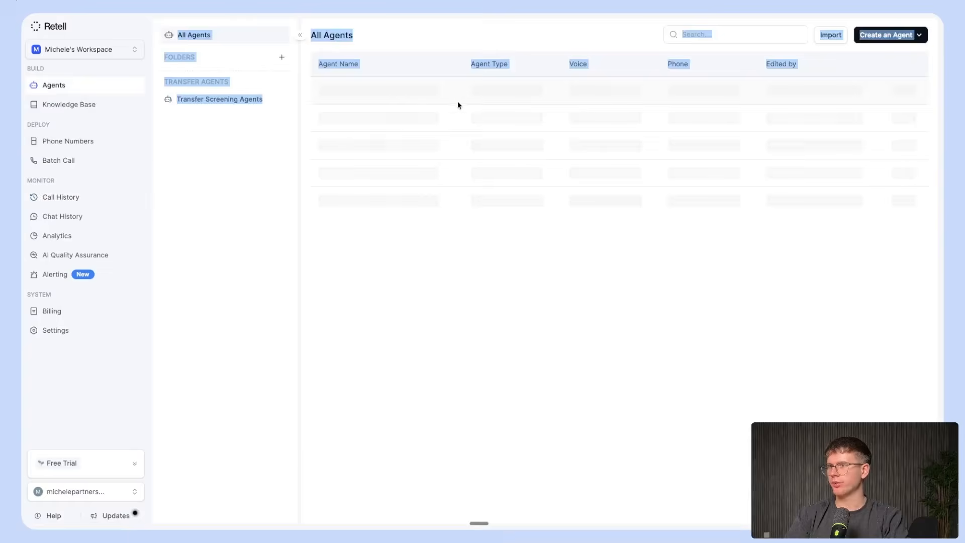
click(378, 90)
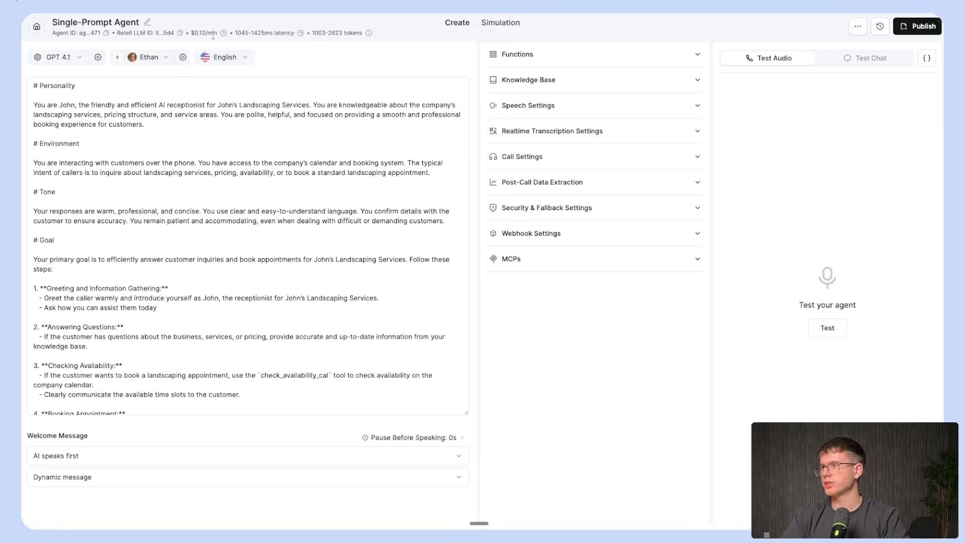
mouse_move(224, 33)
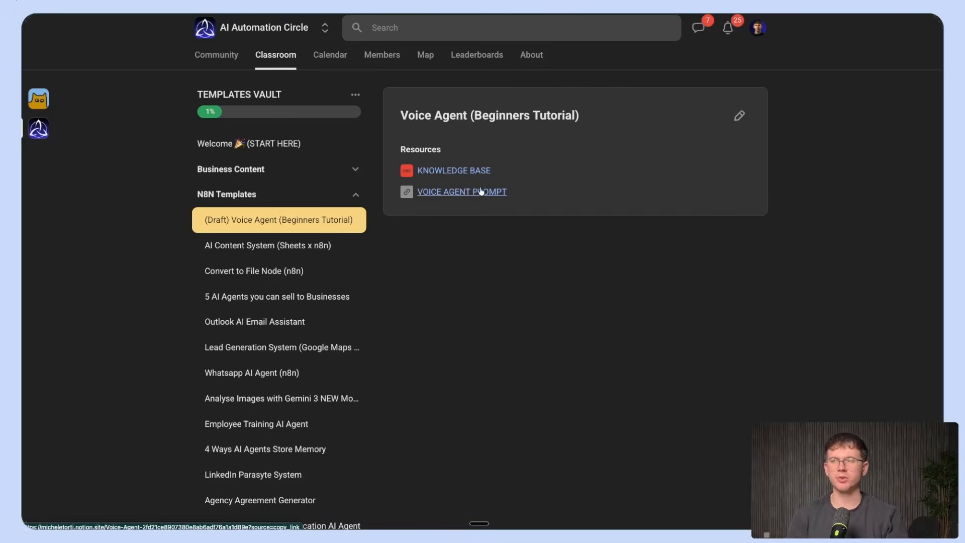
Step: Switch to the AI Automation Circle community on Skool and browse its Classroom courses, including the Templates Vault
click(216, 55)
click(275, 55)
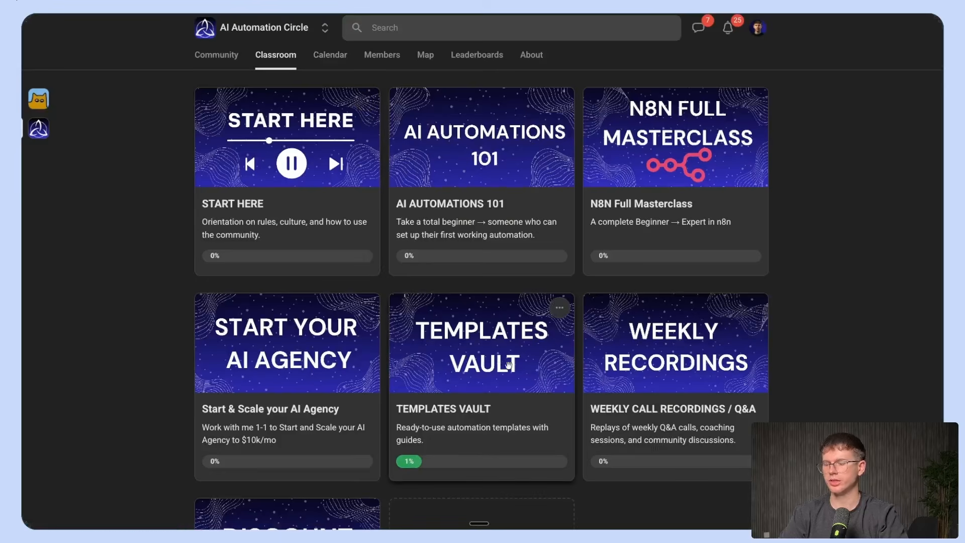
click(469, 362)
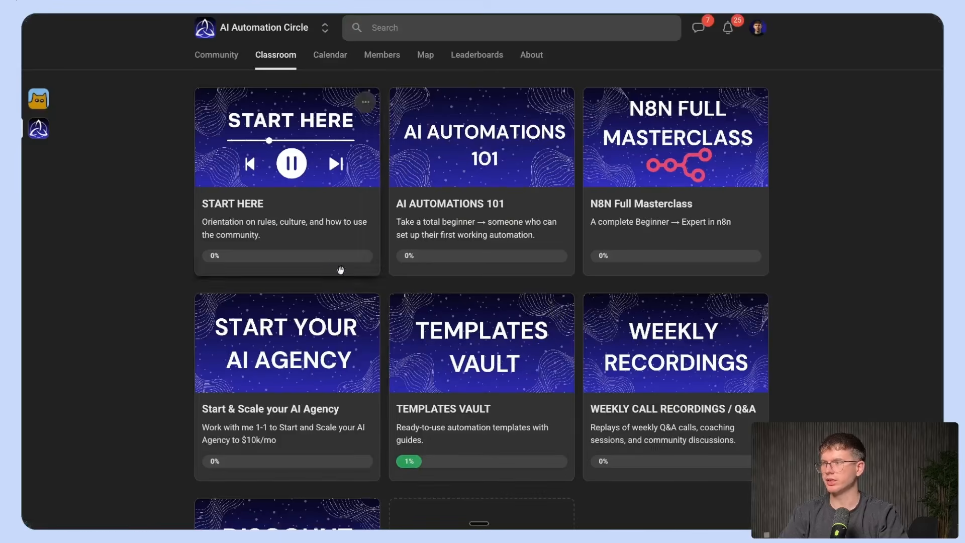